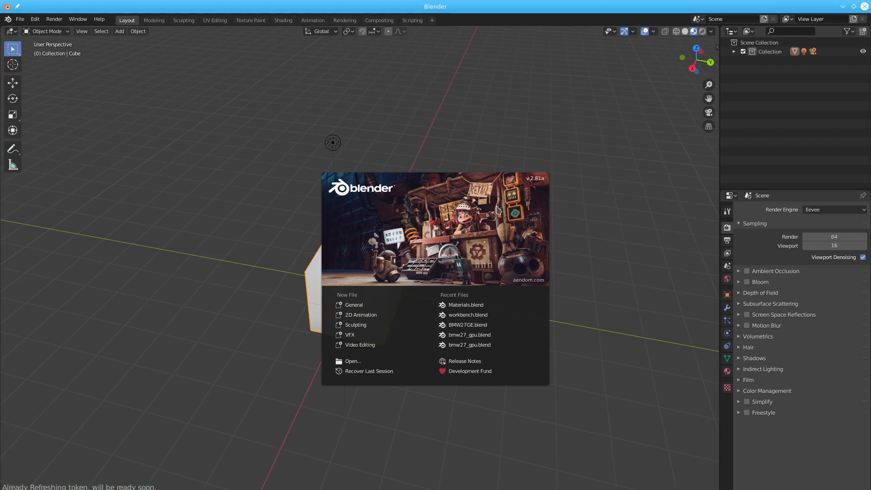
Dismiss the splash screen, show the viewport sidebar and start the Shortcut VUr key display
click(497, 210)
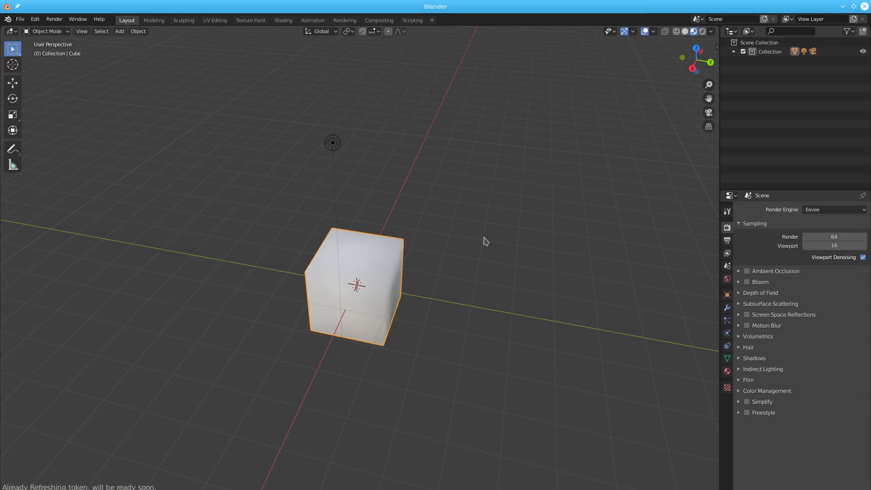
key(n)
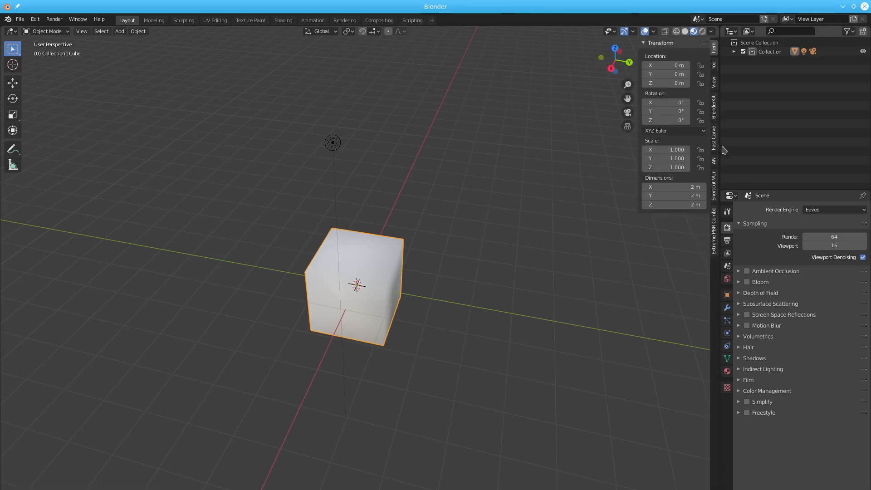
click(714, 191)
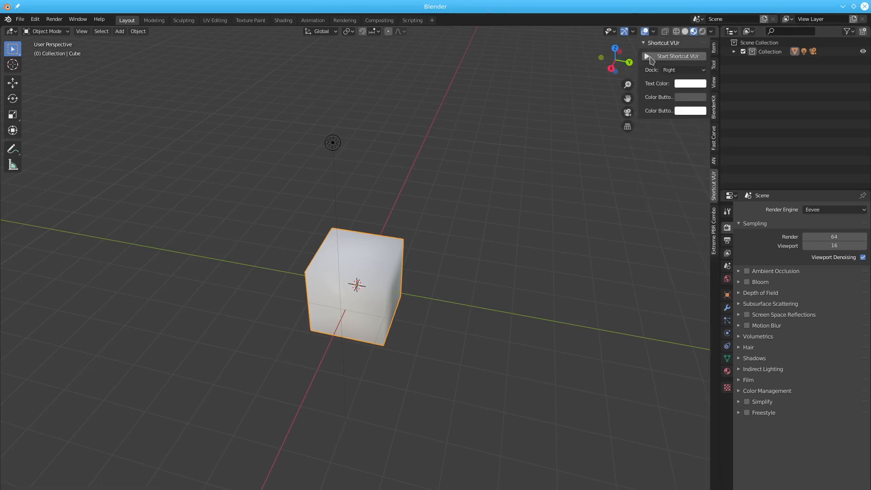
click(651, 57)
click(603, 301)
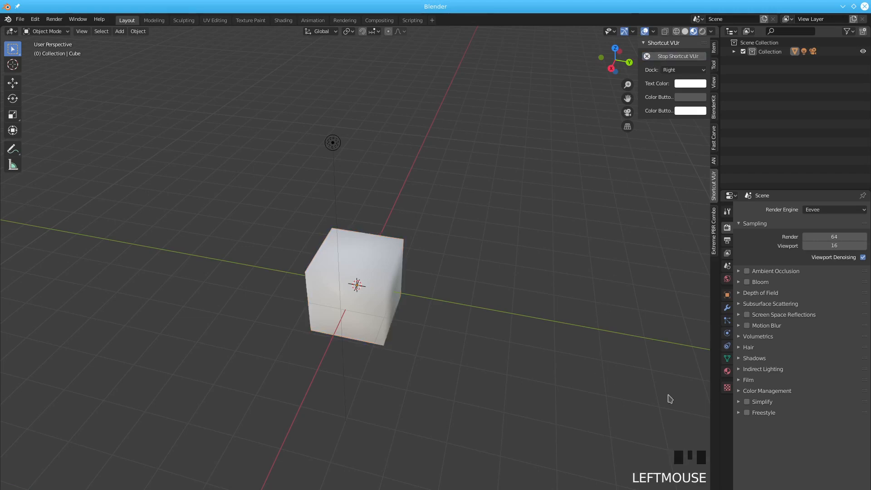
right_click(667, 394)
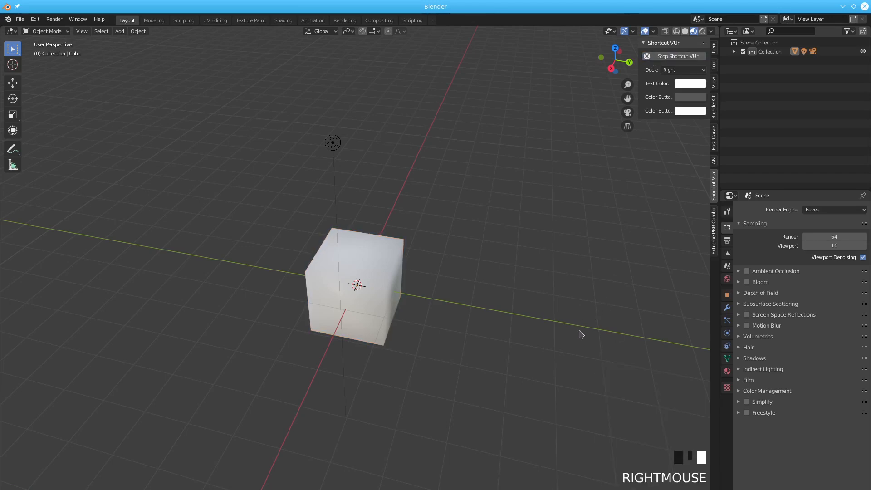
Delete all default objects from the scene, including the cube, light and camera
click(371, 285)
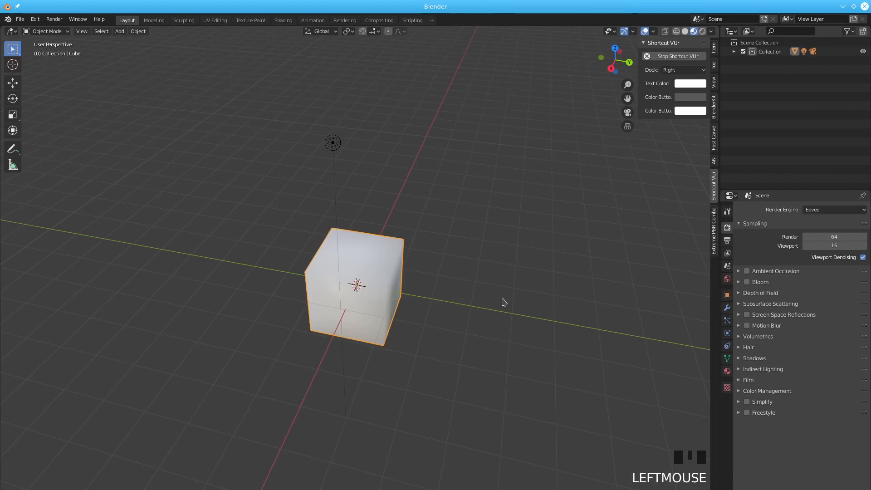
key(a)
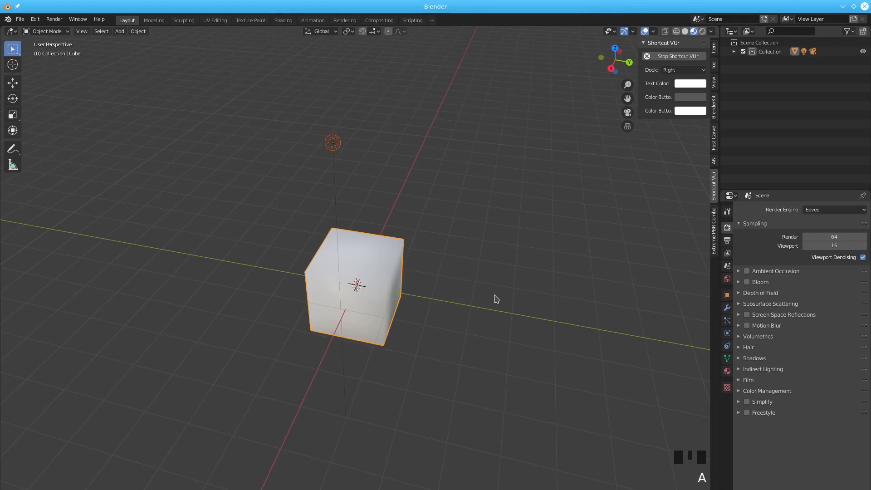
key(x)
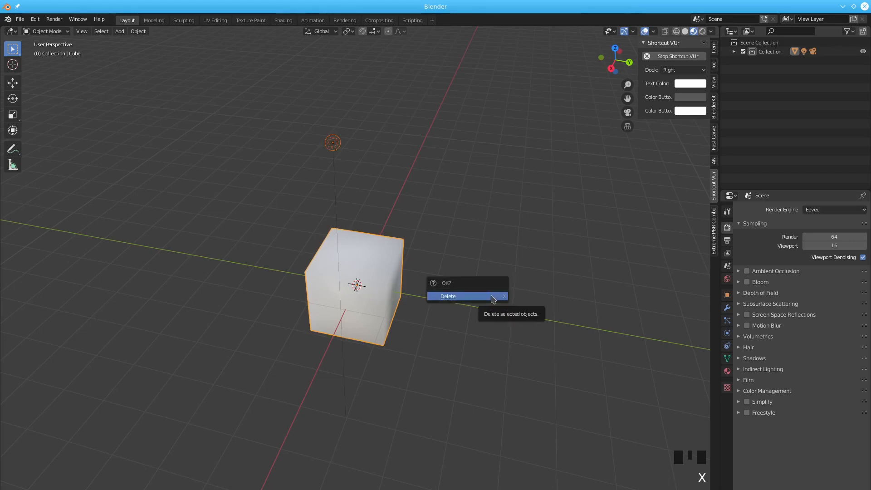
click(493, 299)
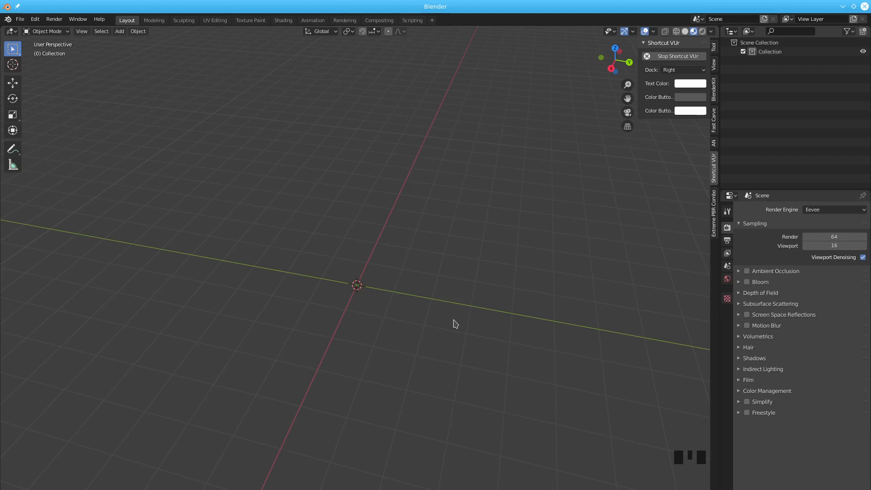
Add a cone mesh at the origin of the empty scene
key(shift+a)
mouse_move(453, 320)
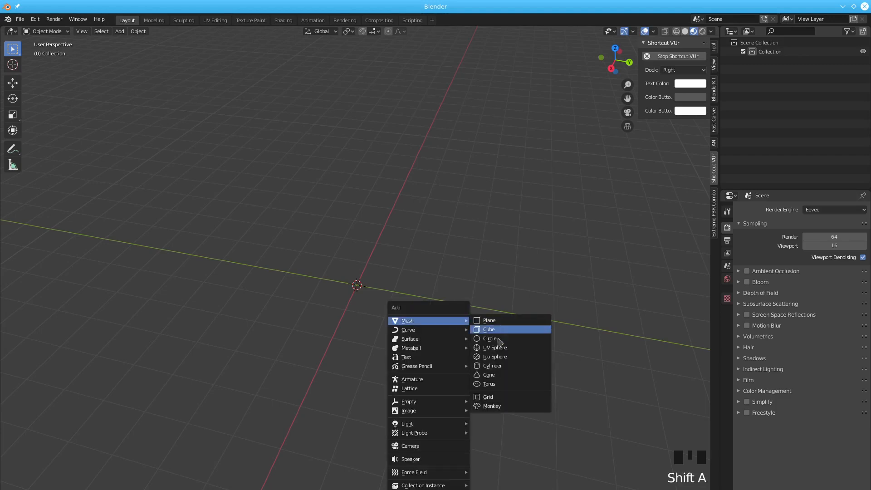
click(488, 375)
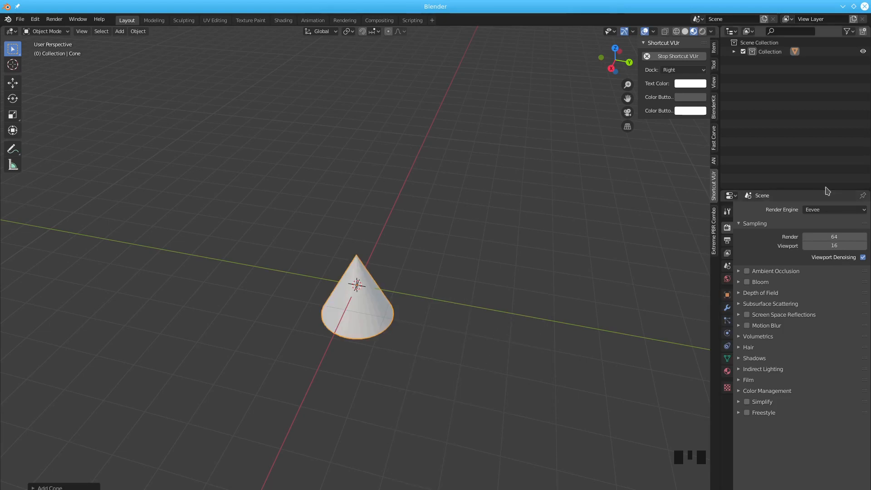
Enable nodes for the world background and set its colour to white (value 1.000) and its strength to 3
click(728, 280)
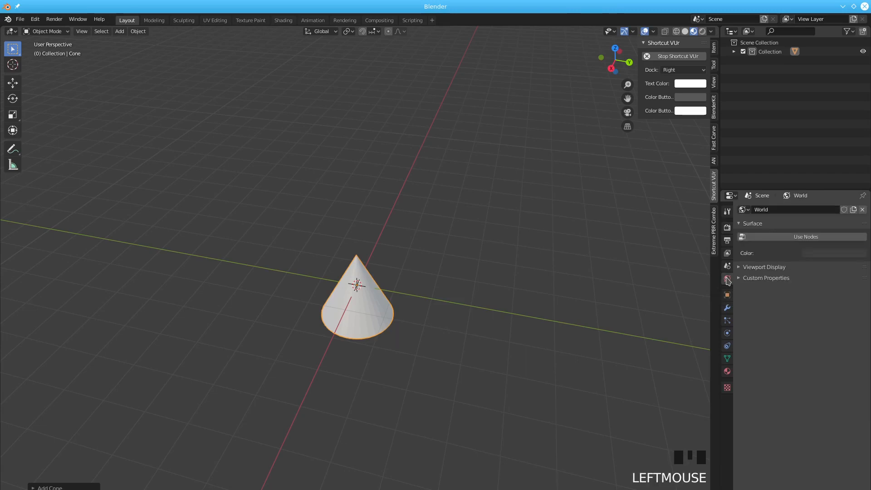
click(838, 238)
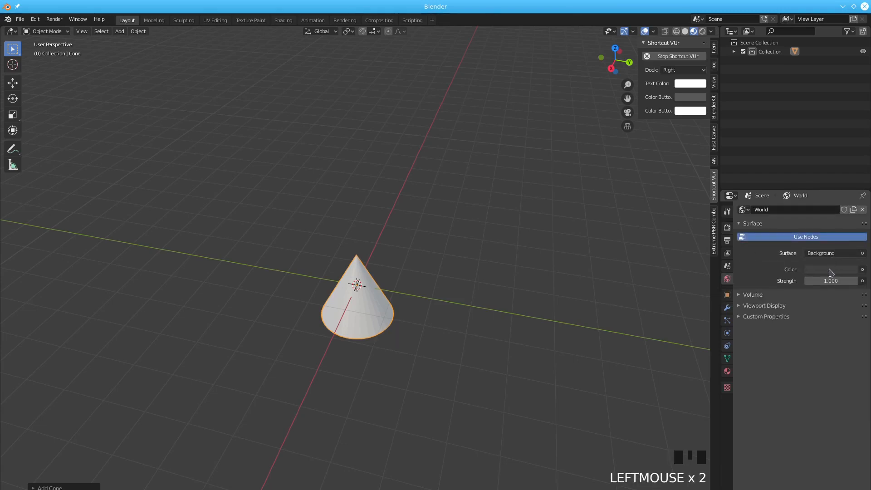
click(830, 270)
drag(852, 194, 850, 139)
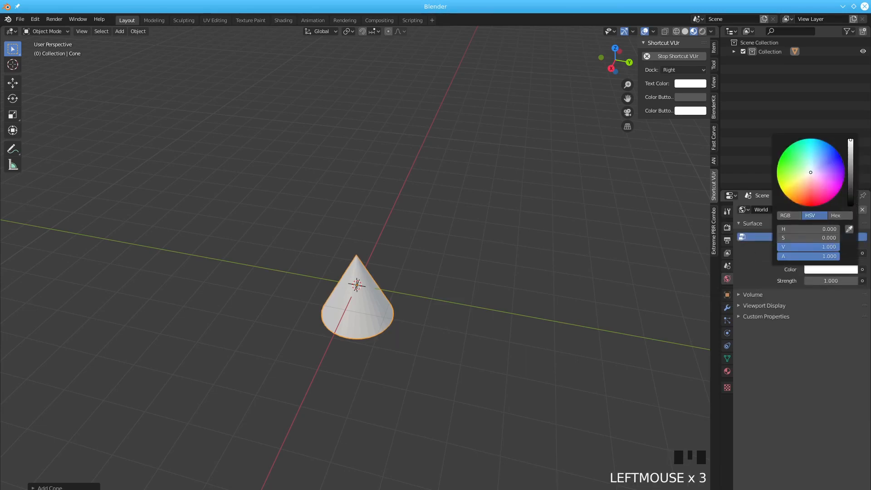
click(833, 280)
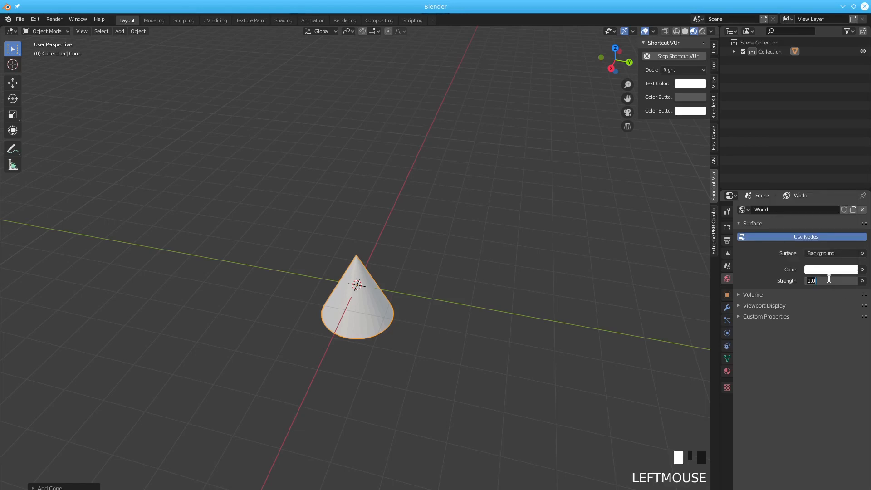
text(3)
key(Return)
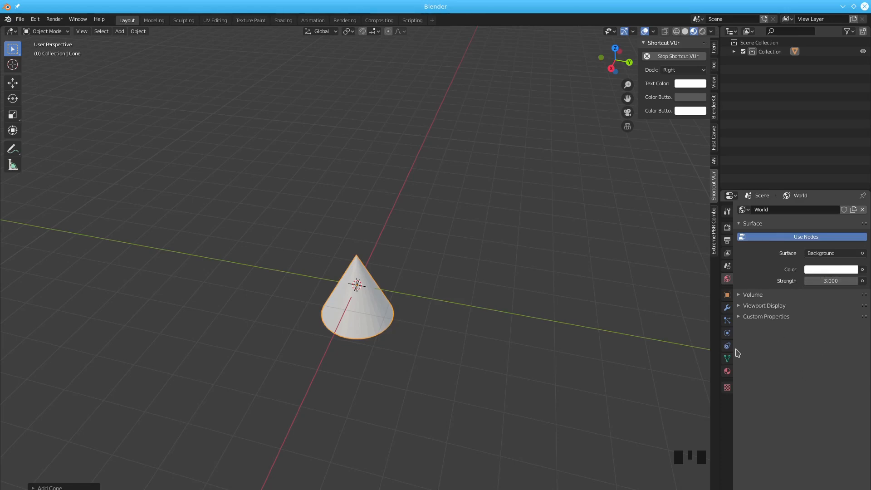
Rename the cone's mesh data as Cone-Materials and hide the viewport sidebar
click(727, 358)
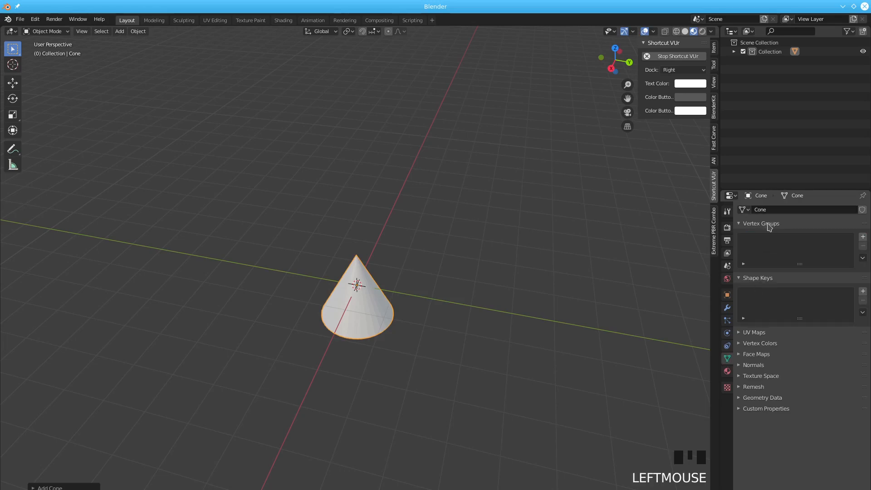
double_click(770, 210)
text(Cone-Mate)
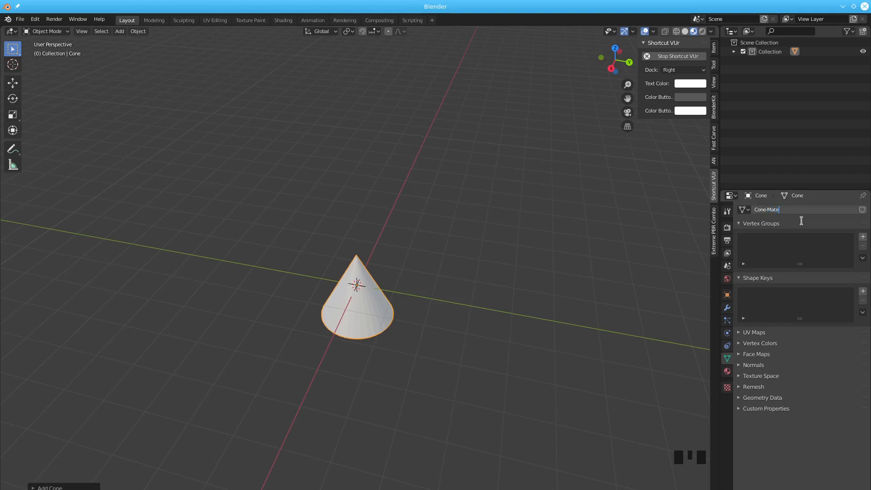
text(rials)
key(Return)
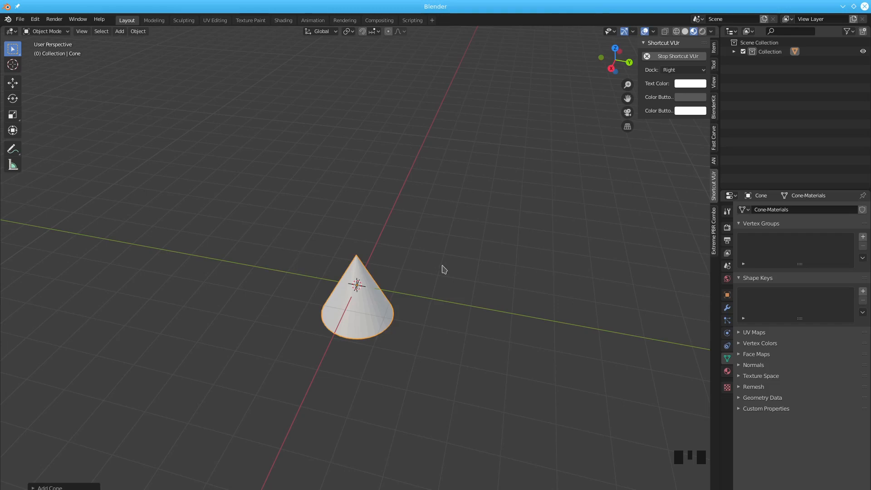
key(n)
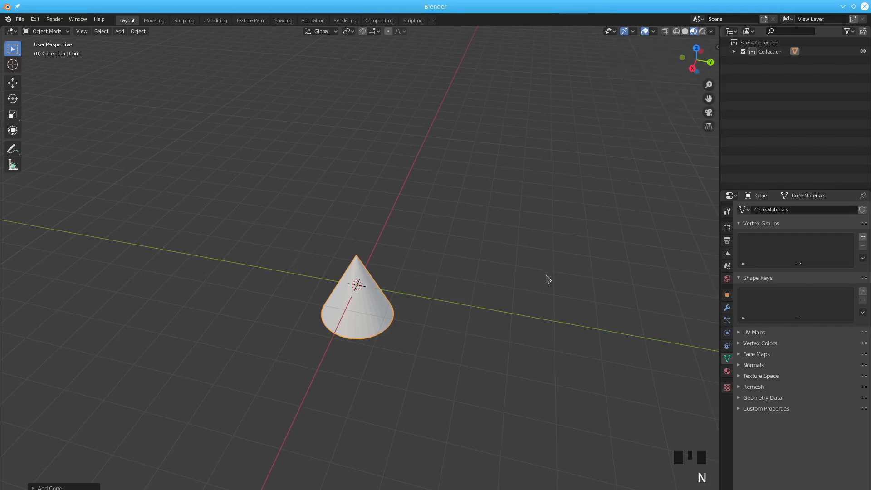
right_click(356, 313)
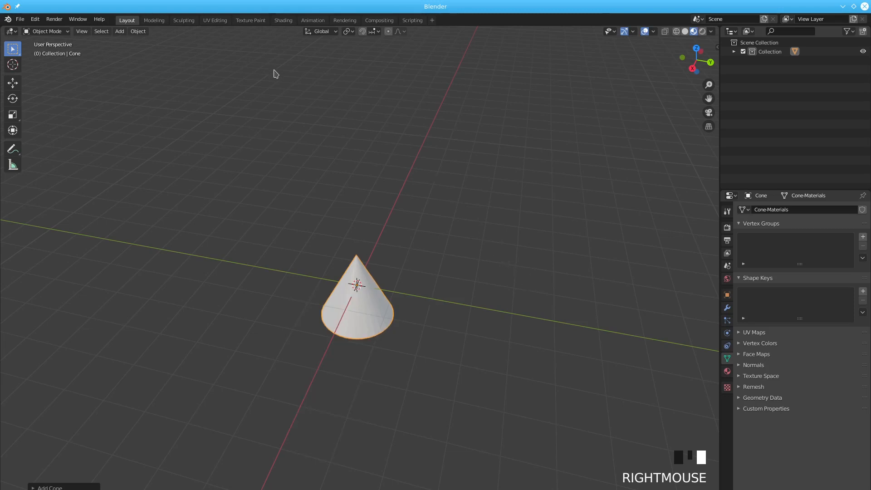
Switch to the UV Editing workspace and select only the cone's circular bottom face in face select mode
click(216, 21)
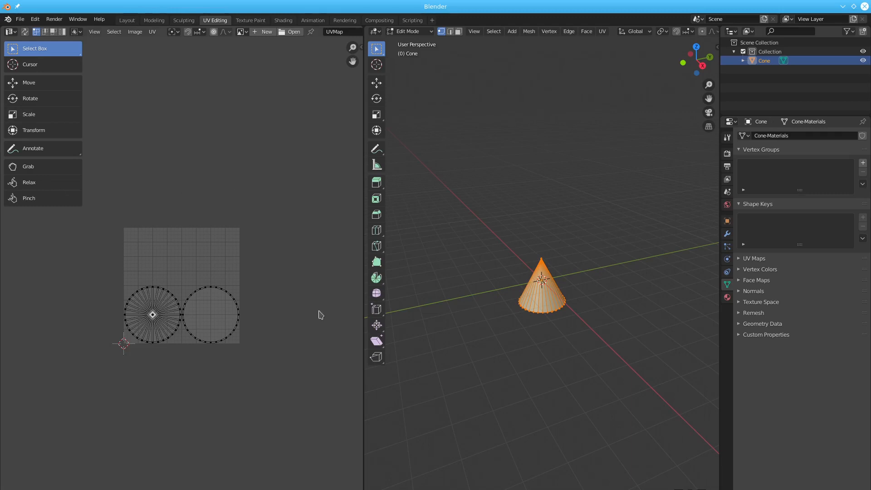
scroll(523, 368, up, 3)
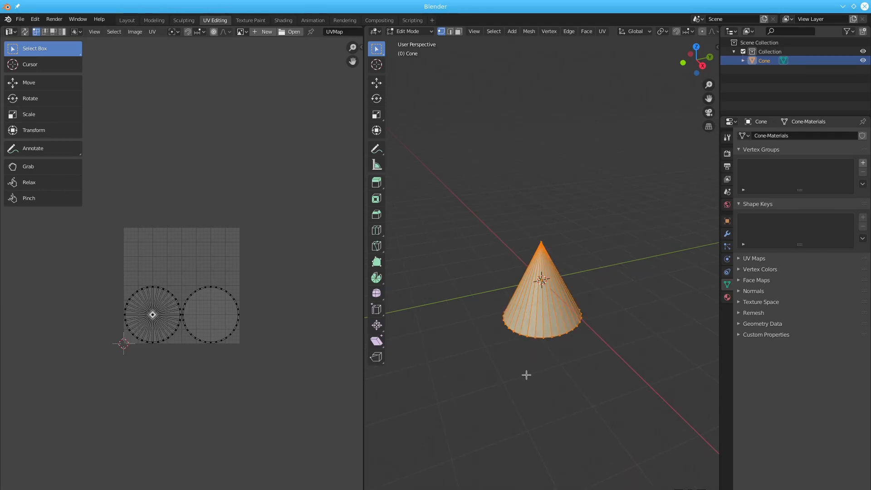
middle_drag(529, 381, 554, 298)
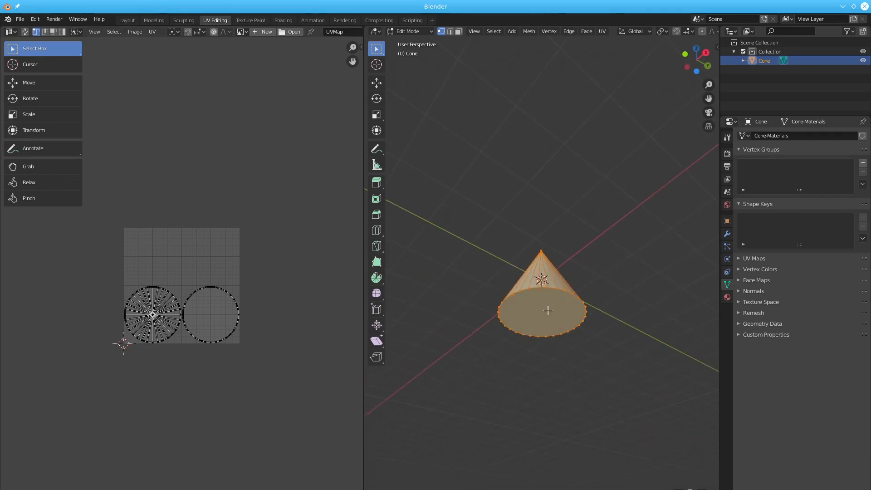
key(3)
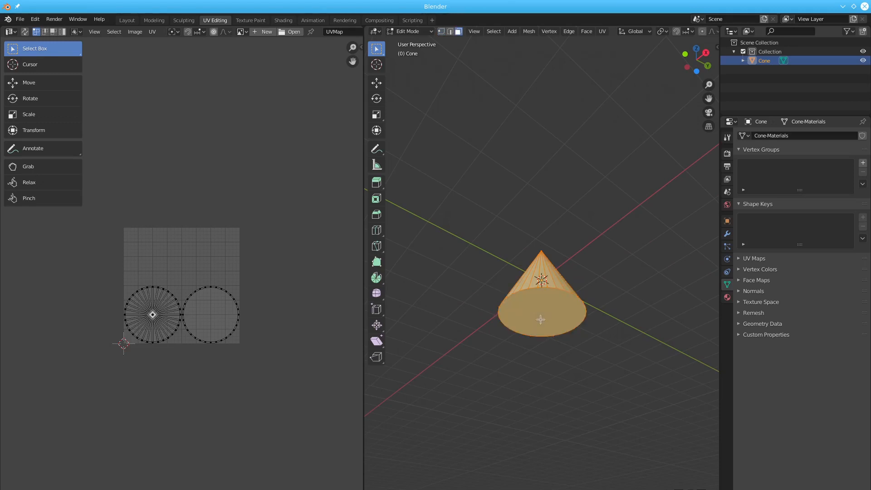
click(538, 308)
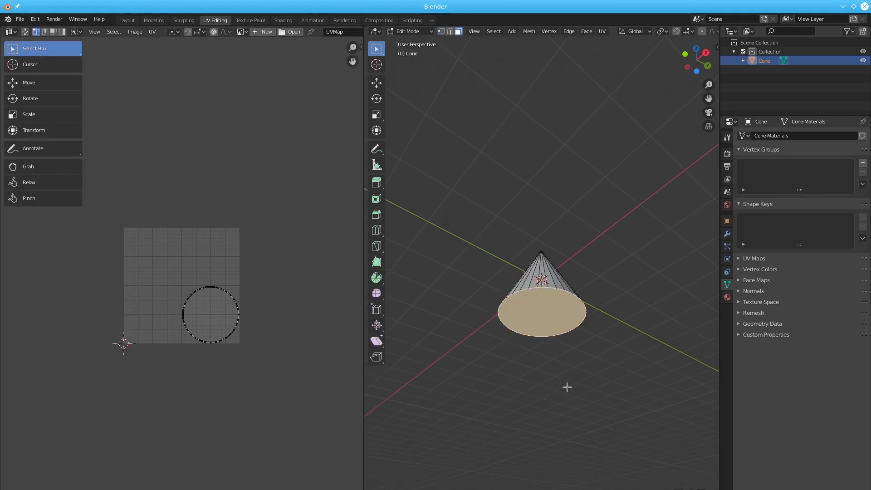
Add a material slot to the cone and create a new material in it named Bottom
click(728, 298)
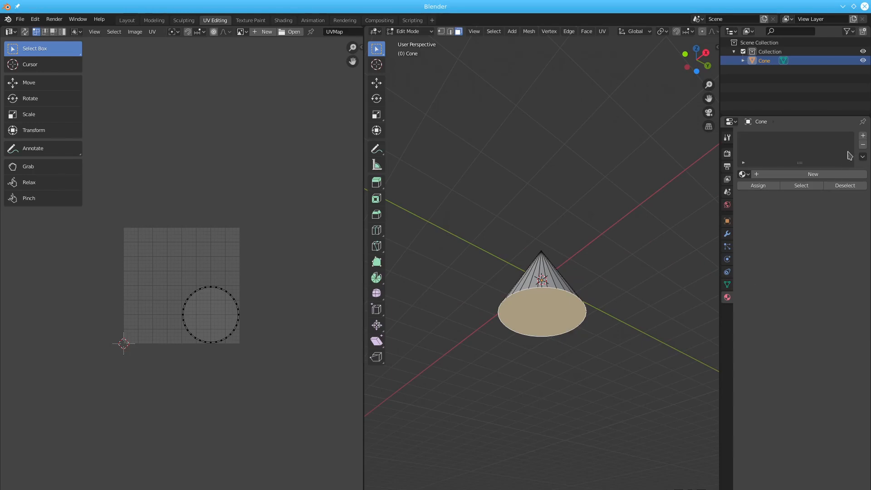
click(863, 136)
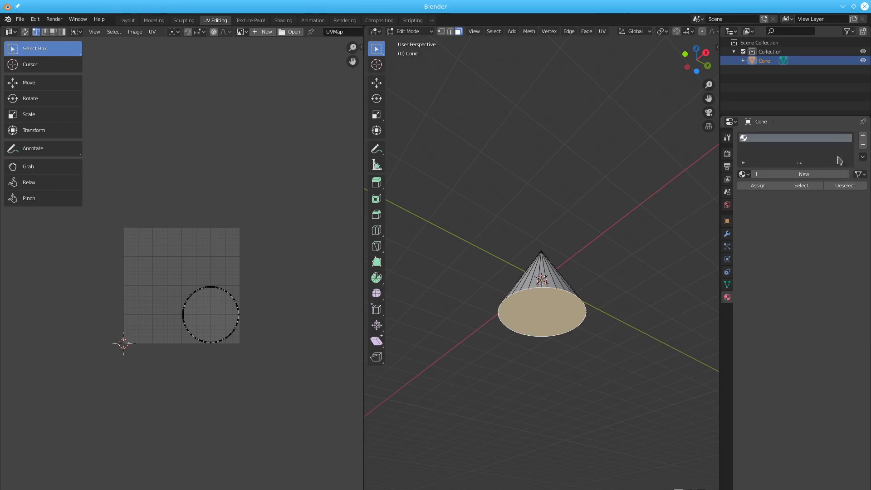
click(798, 174)
click(781, 175)
text(Bottom)
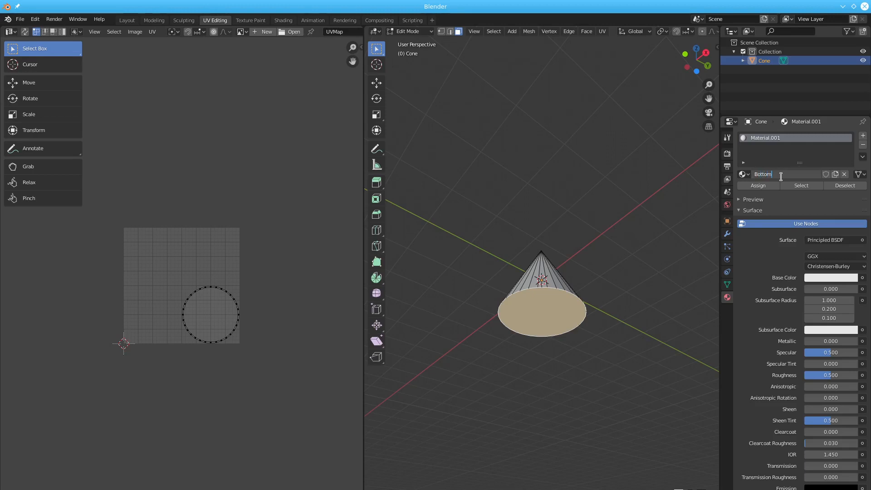
key(Return)
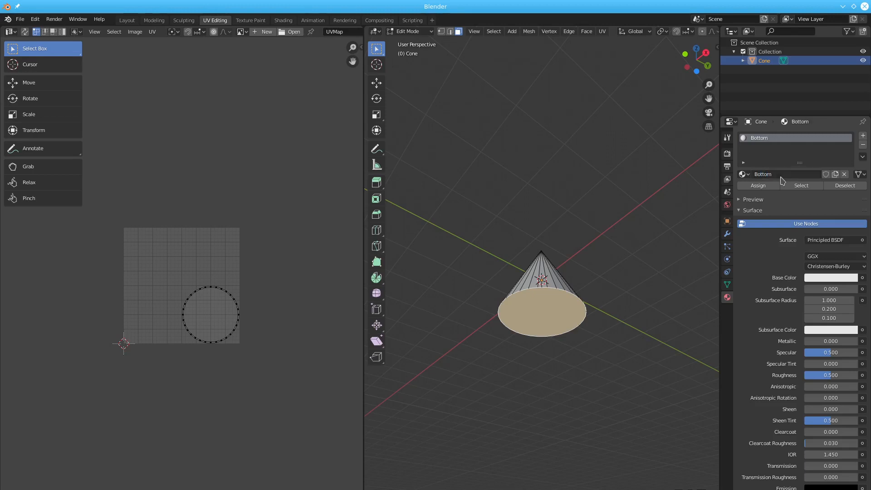
Set the Bottom material's base colour to bright green (hue 0.337) and assign it to the selected bottom face
click(820, 280)
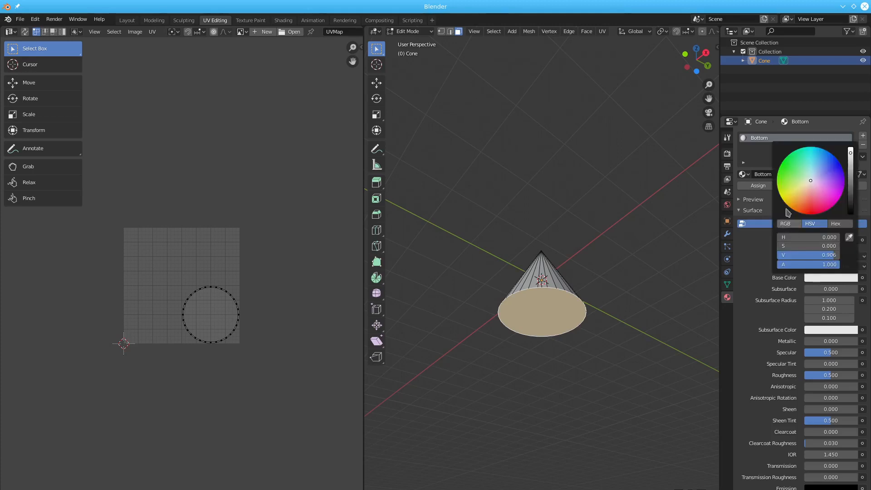
click(785, 168)
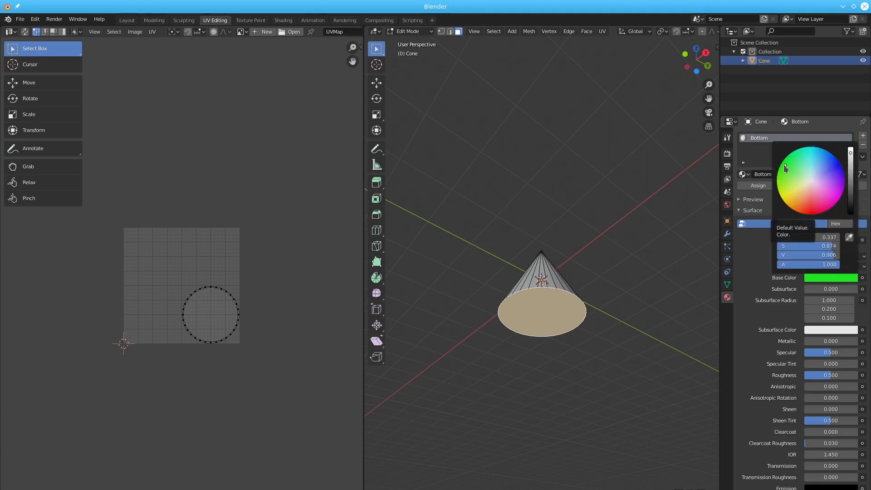
click(769, 187)
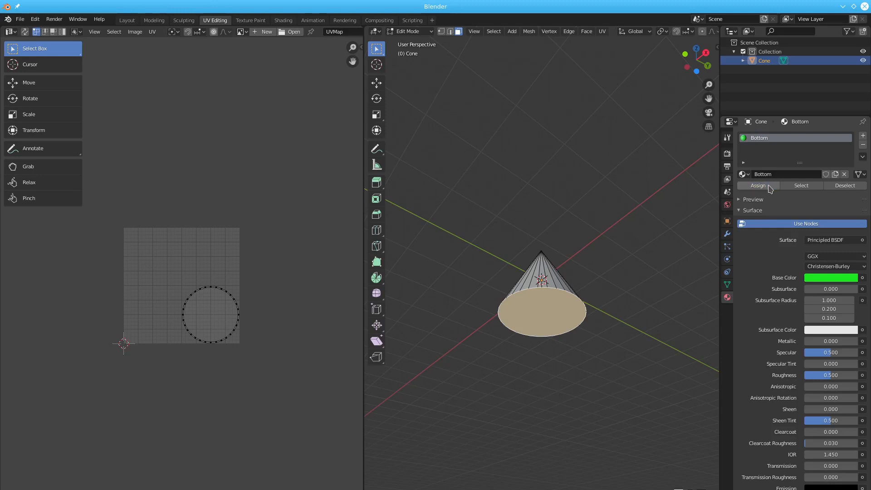
Select only the cone's side faces and create a material named Top in a second material slot
key(a)
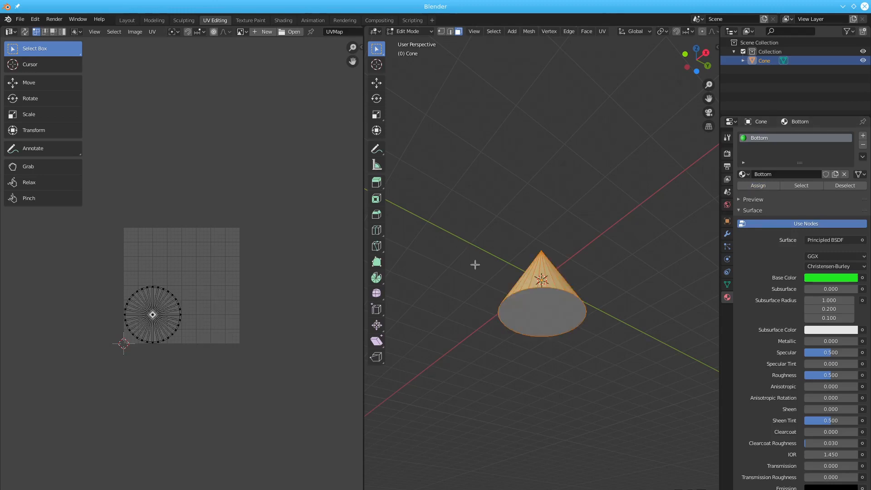
click(864, 136)
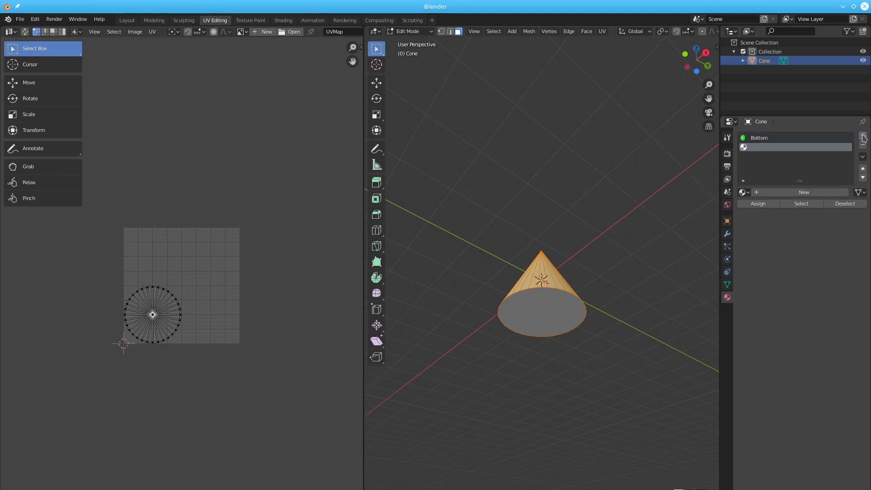
click(814, 194)
click(790, 192)
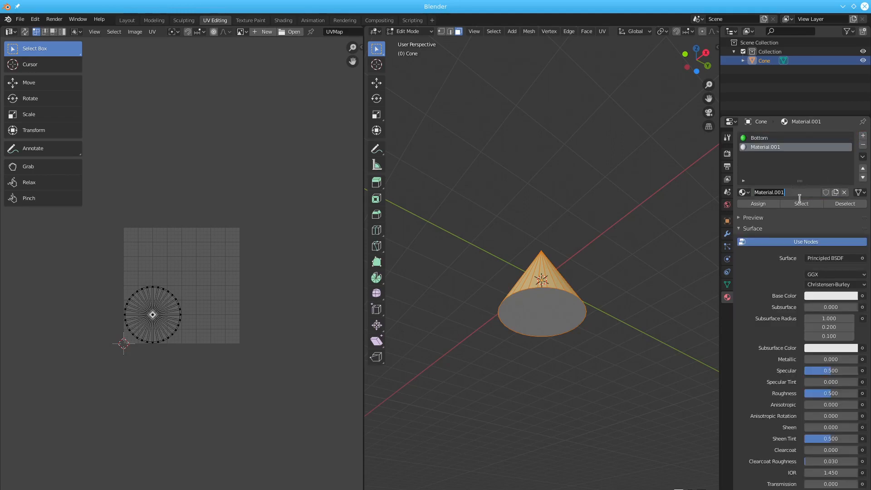
text(Top)
key(Return)
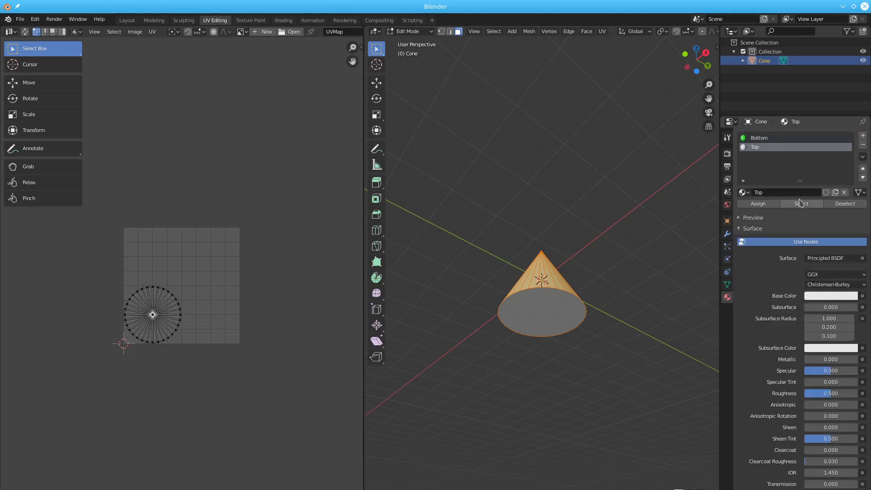
Assign the Top material to the selected side faces and set its base colour to bright red
click(764, 206)
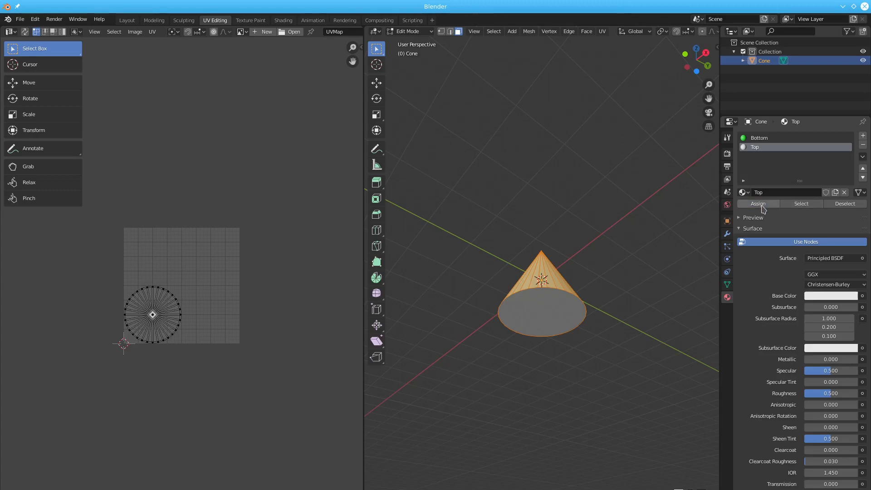
click(819, 297)
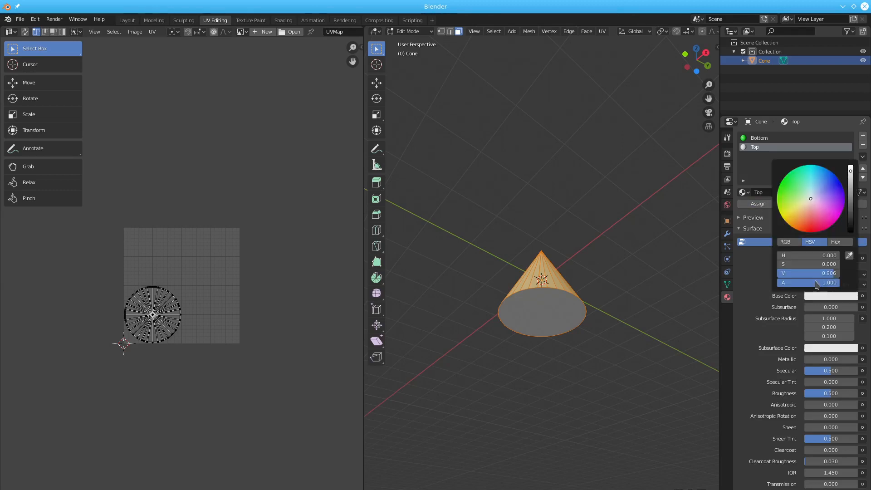
click(816, 233)
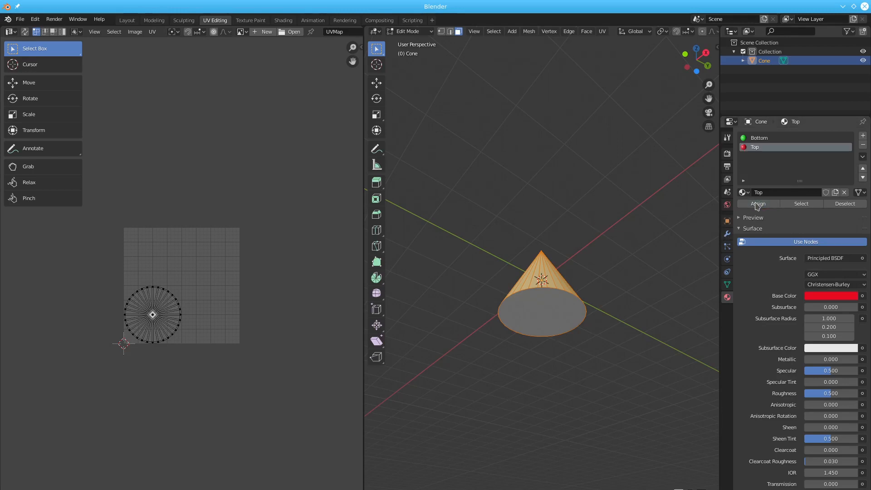
Show the cone in Material Preview shading and check the colours of its side and bottom faces
key(z)
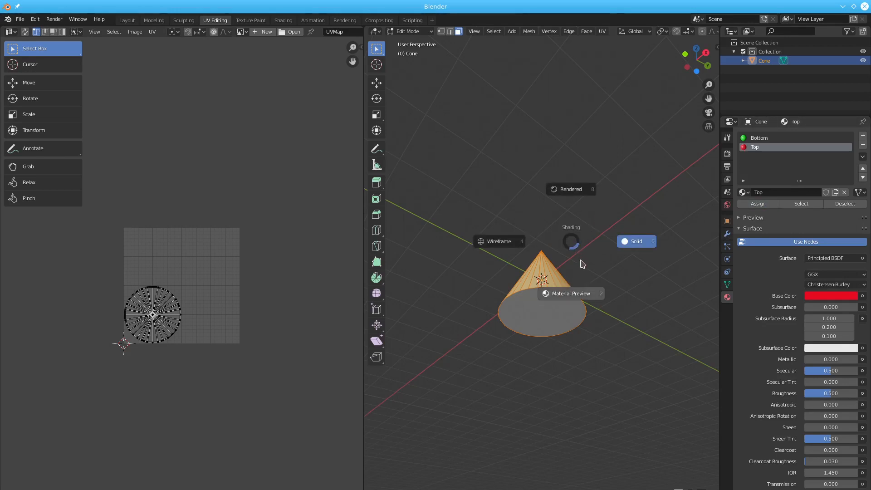
click(570, 292)
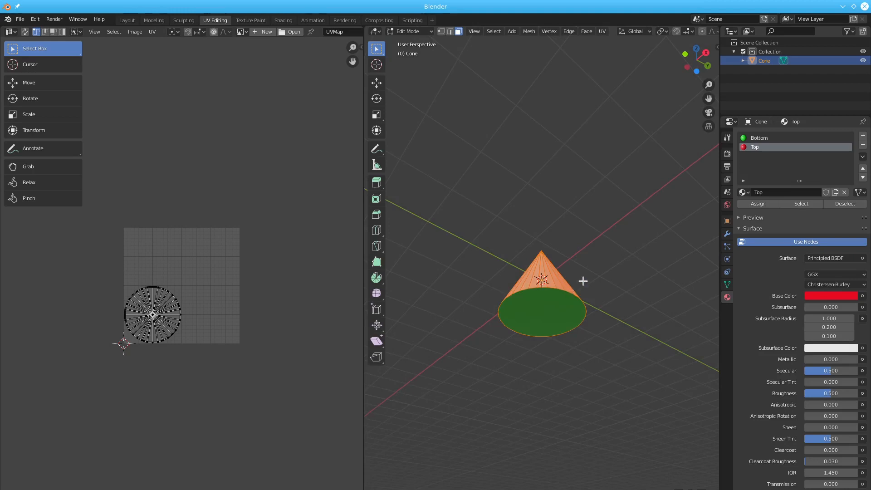
middle_drag(598, 286, 621, 316)
scroll(621, 317, up, 1)
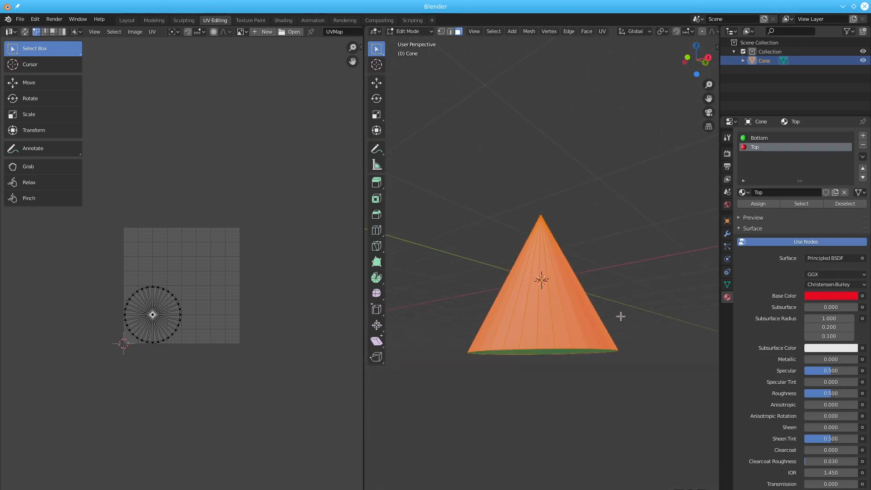
scroll(596, 305, up, 2)
scroll(596, 305, down, 1)
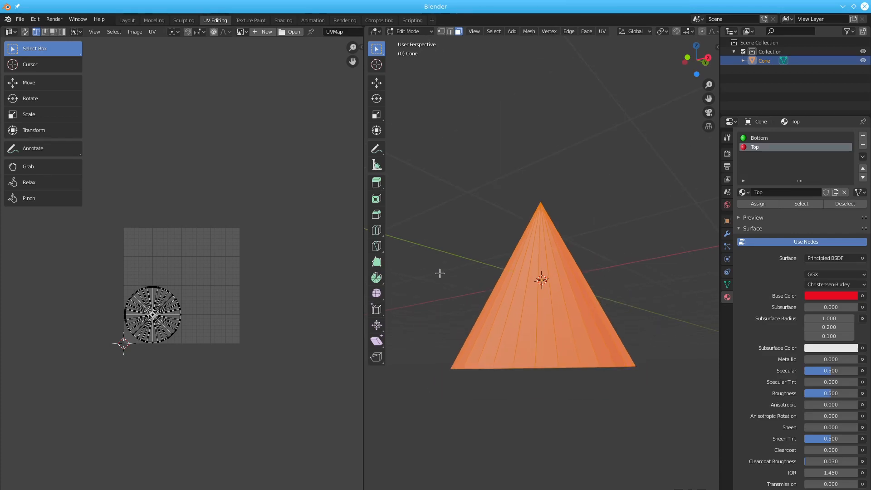
Return to Object Mode and apply smooth shading to the cone
key(Tab)
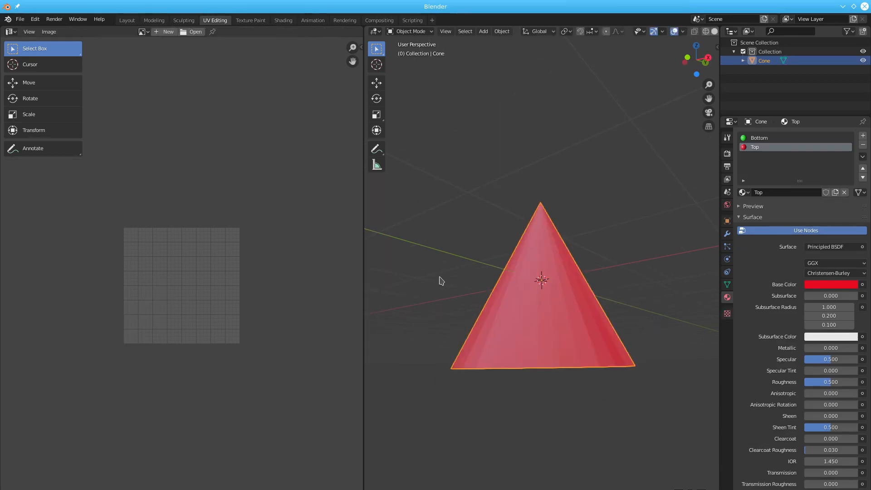
right_click(543, 305)
click(543, 302)
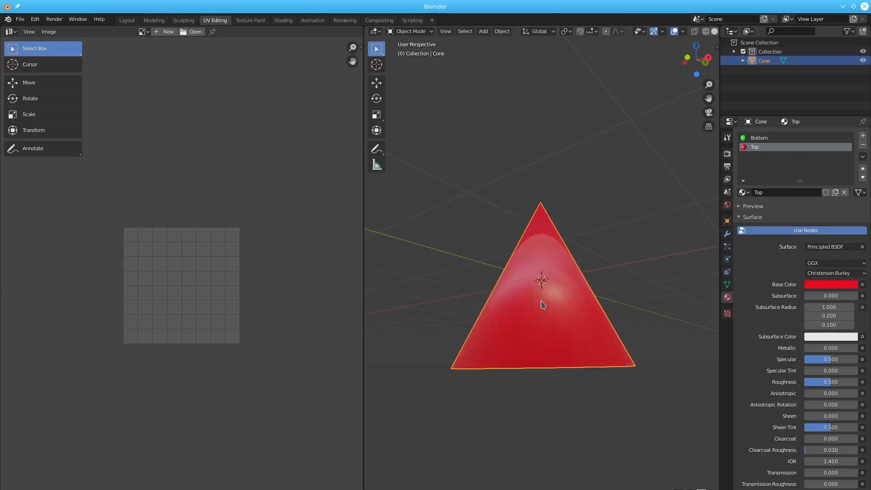
middle_drag(550, 313, 585, 327)
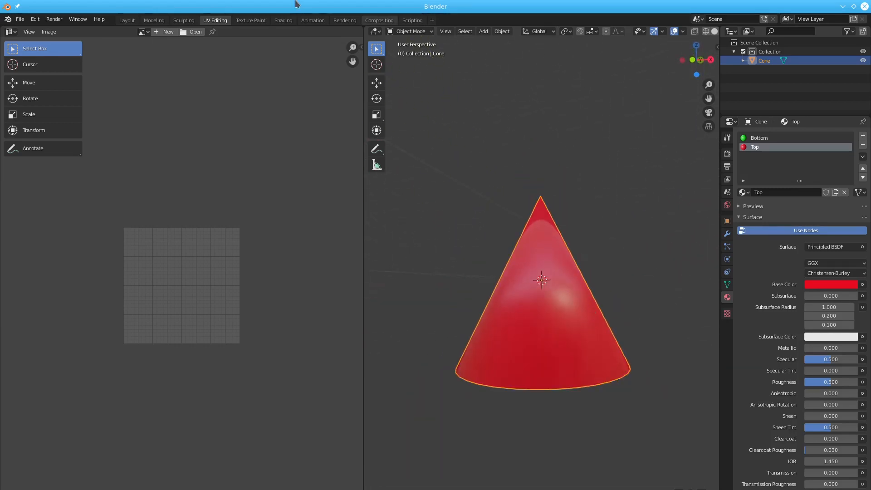
Switch to the Layout workspace and frame the selected cone in the viewport
click(129, 21)
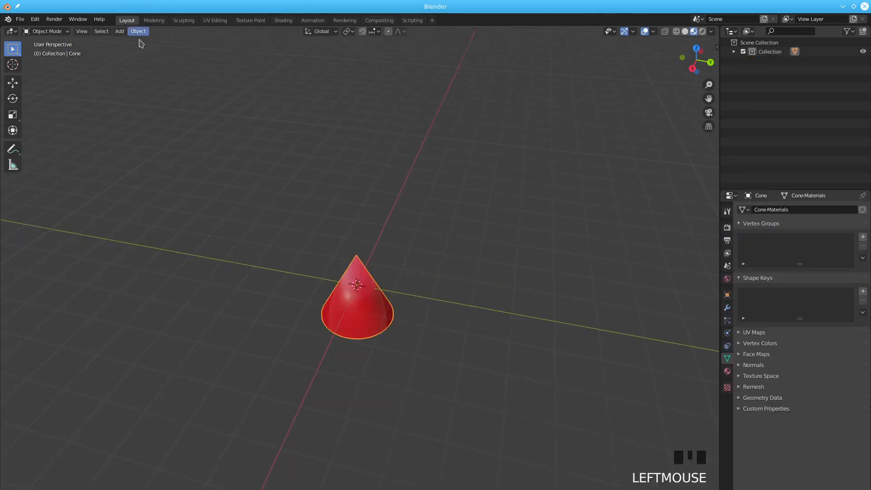
scroll(323, 251, up, 3)
scroll(323, 251, down, 3)
middle_drag(322, 251, 356, 237)
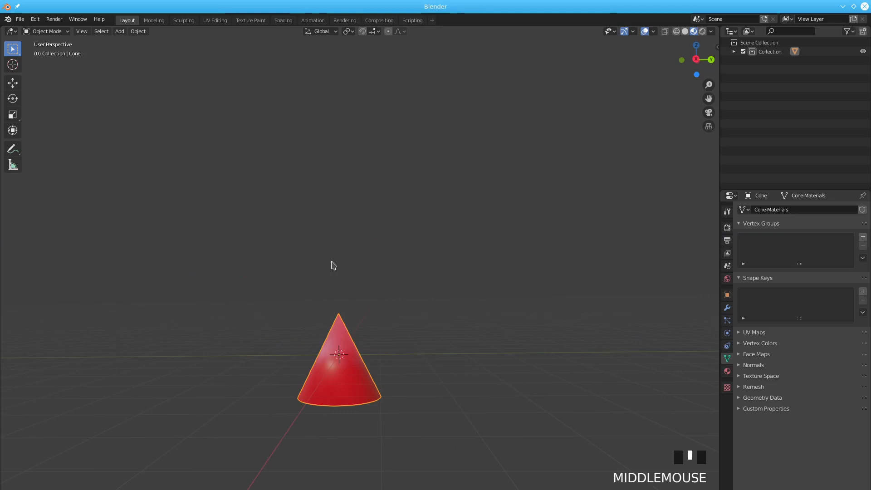
key(KP_Decimal)
scroll(332, 264, down, 5)
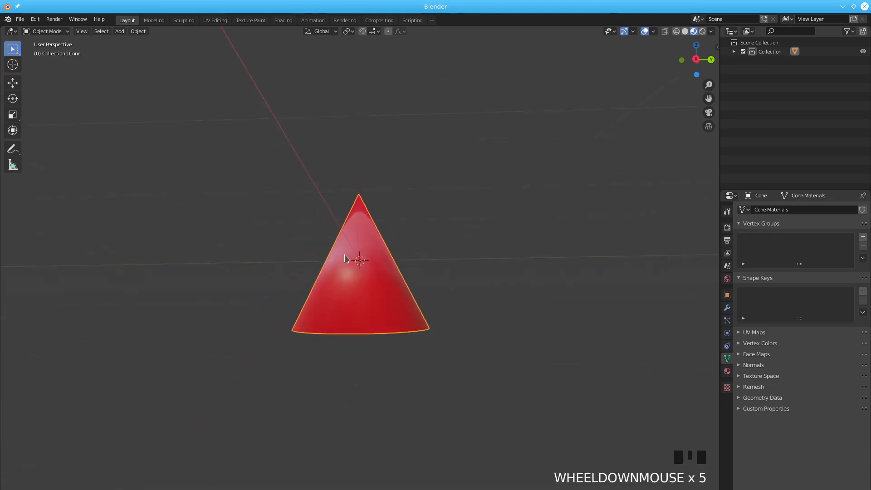
Save the scene as Materials.blend in the Collada folder, overwriting the existing file
click(27, 16)
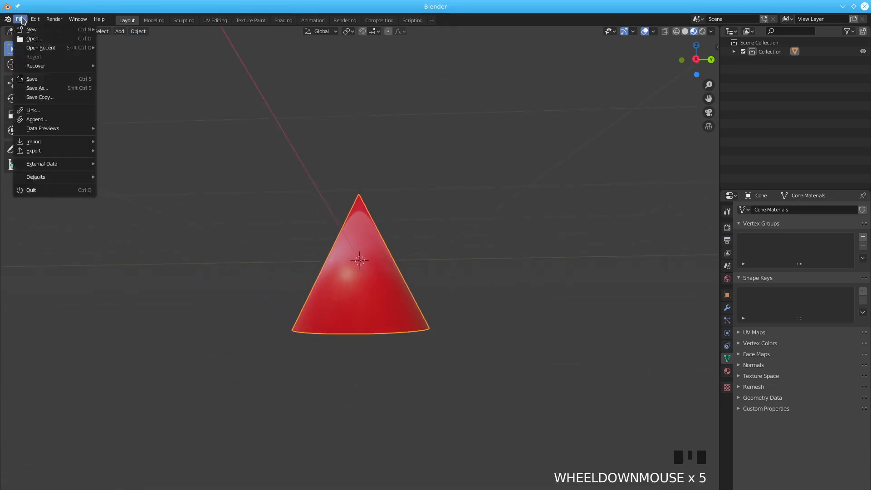
mouse_move(32, 144)
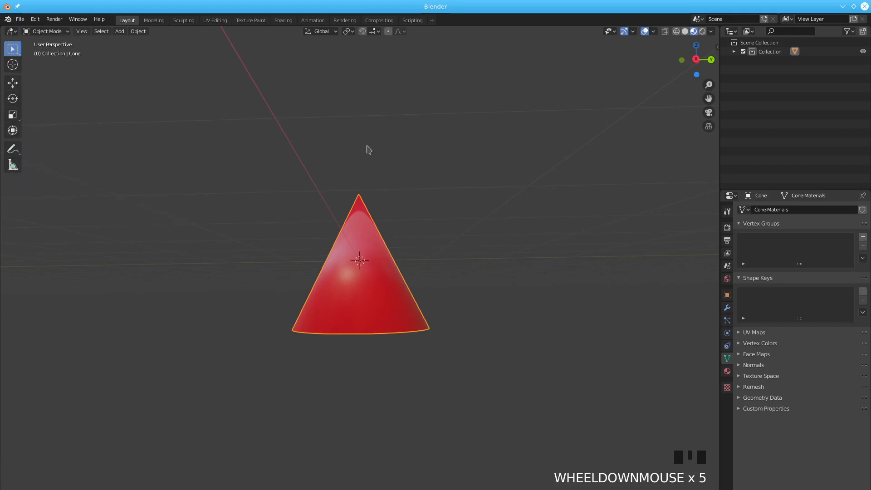
key(ctrl+shift+s)
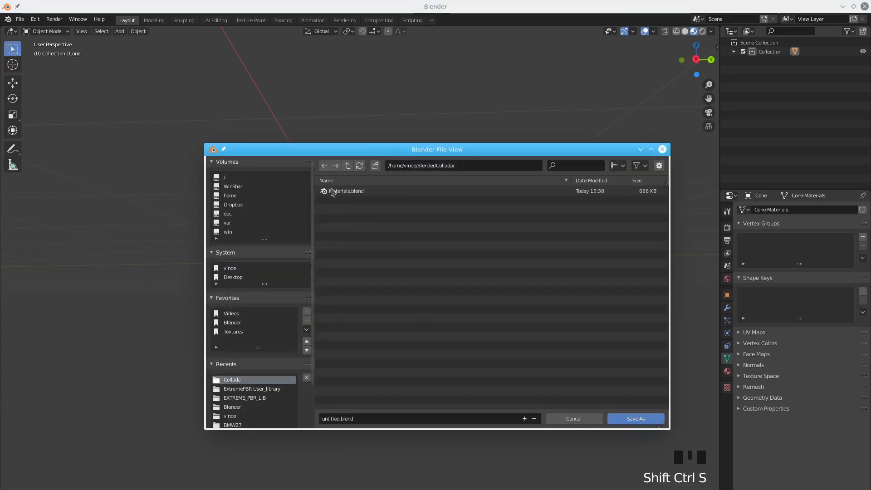
double_click(338, 192)
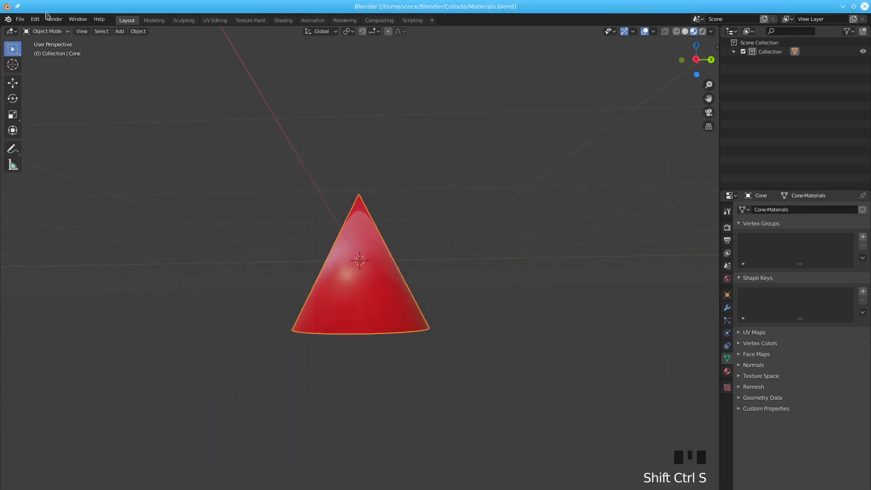
Export the cone as Collada file Materials.dae in the Collada folder, with texture Copy turned off and Selection Only turned on
click(20, 19)
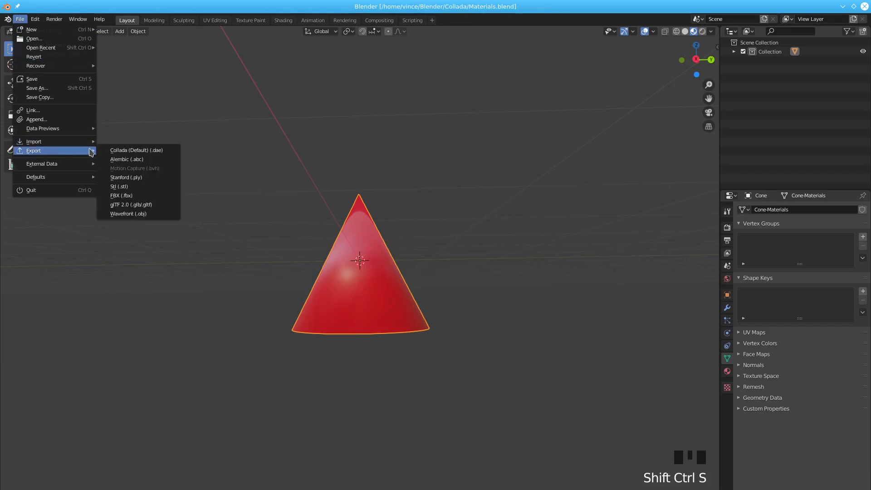
click(113, 152)
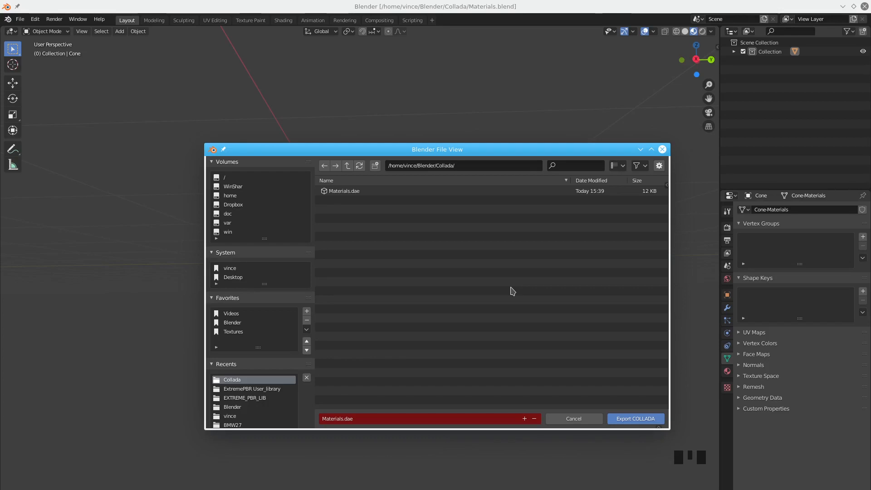
key(n)
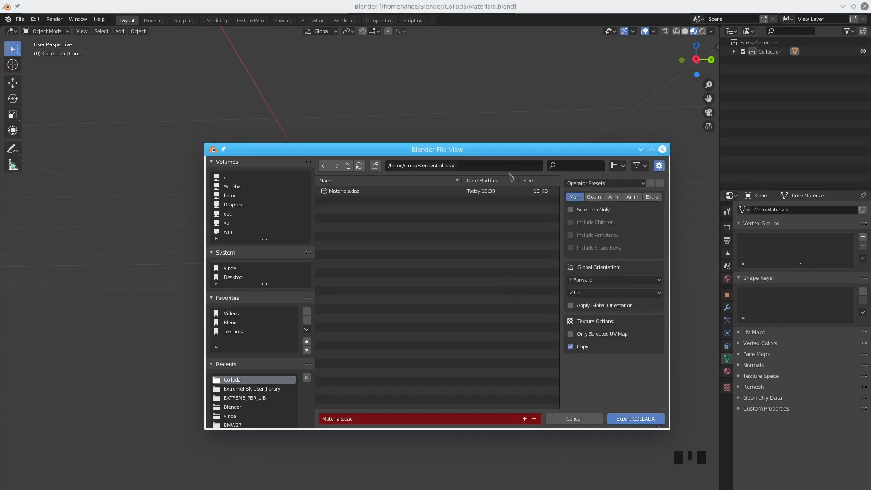
click(572, 348)
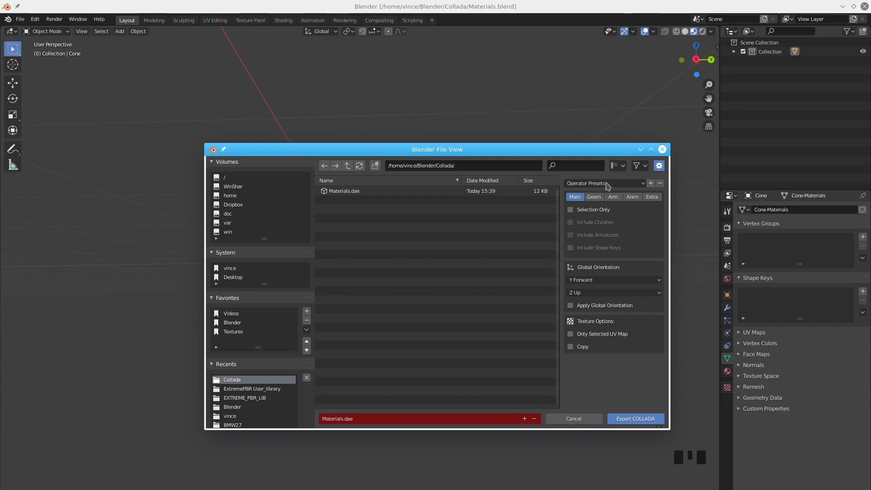
click(569, 210)
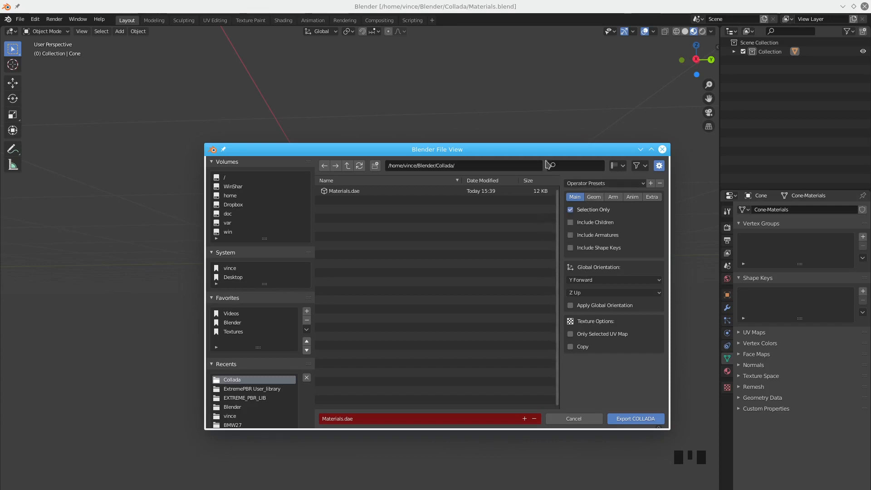
drag(525, 154, 475, 132)
click(591, 398)
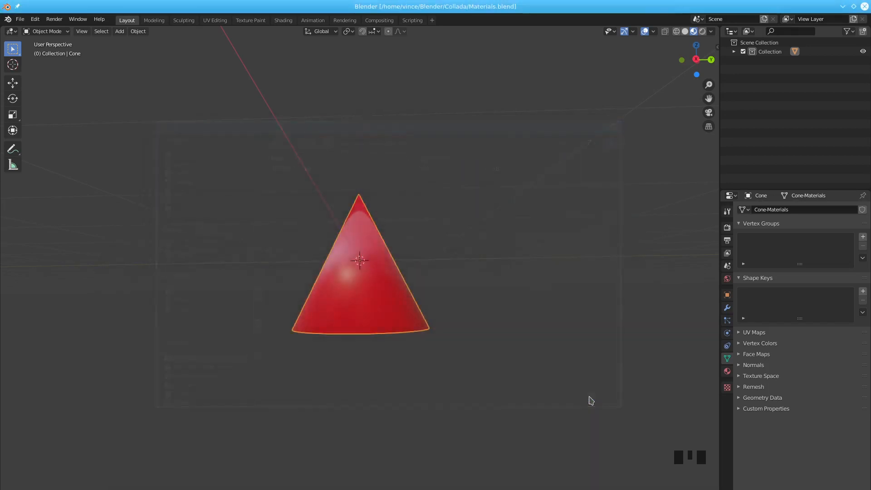
Switch to the Firestorm viewer and load Materials.dae from the Collada folder for a mesh model upload
scroll(540, 319, down, 10)
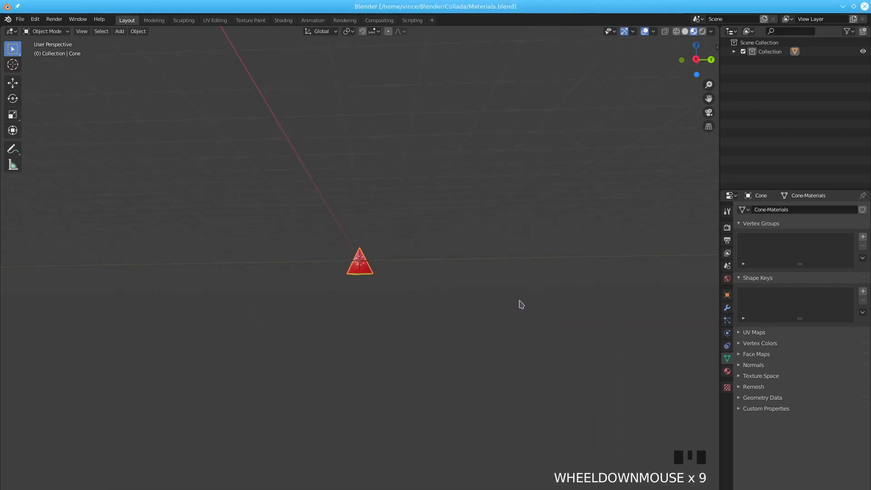
scroll(521, 305, up, 15)
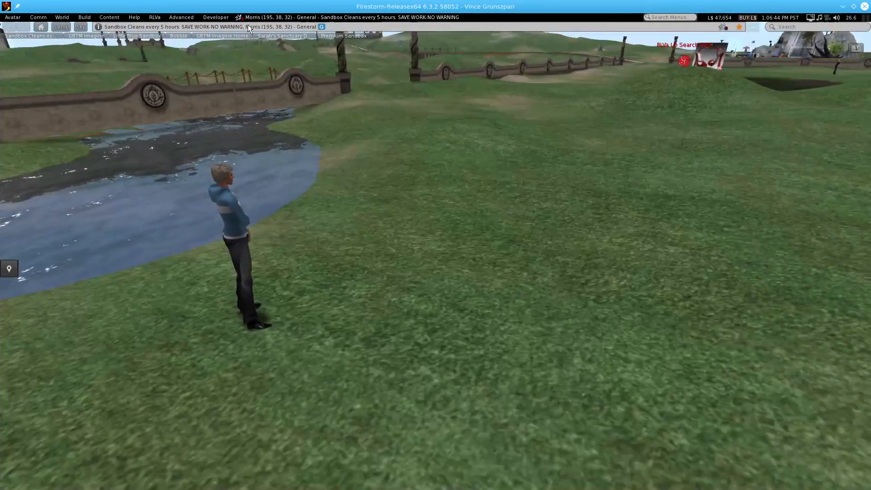
click(85, 17)
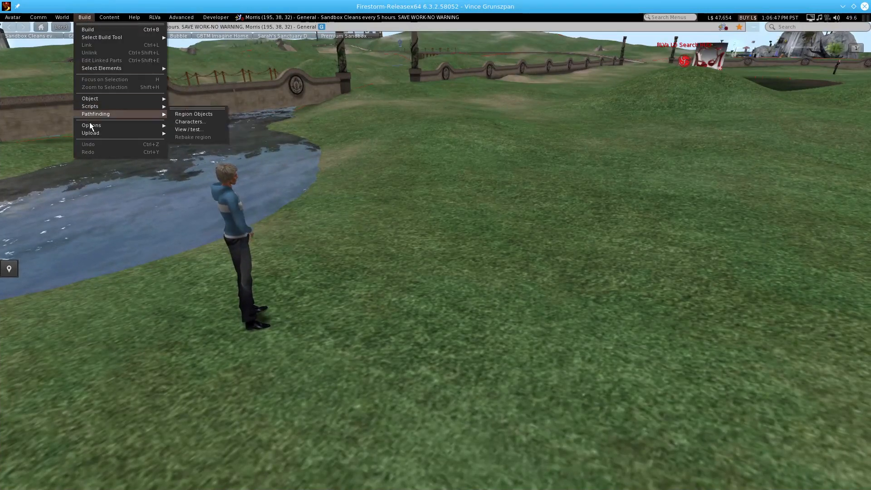
mouse_move(92, 132)
click(185, 156)
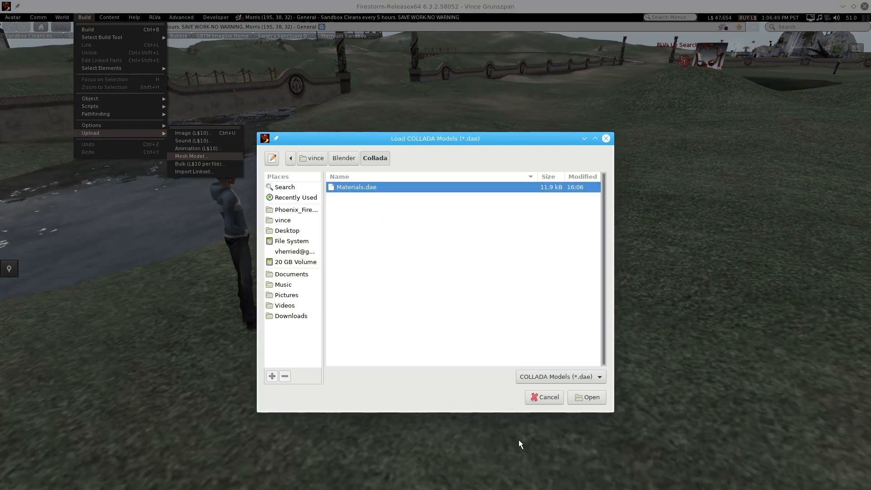
click(583, 398)
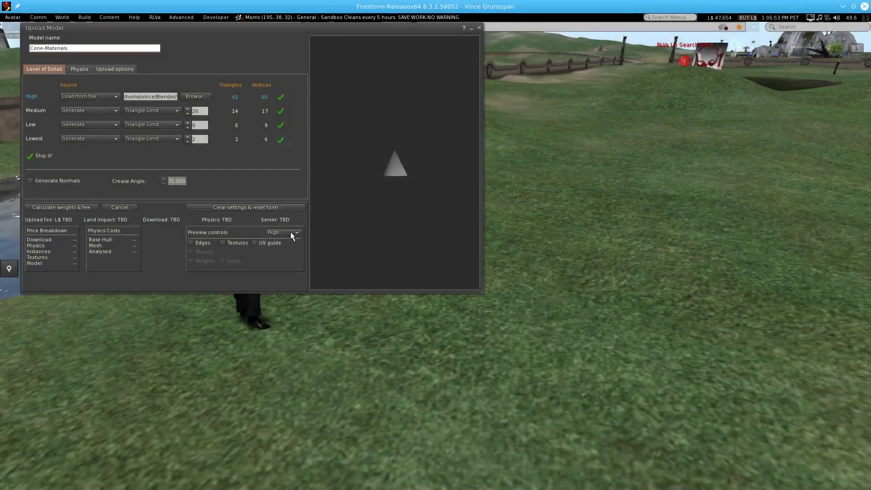
Turn on Textures in the upload preview and examine the material colours on the cone's sides and bottom
click(222, 244)
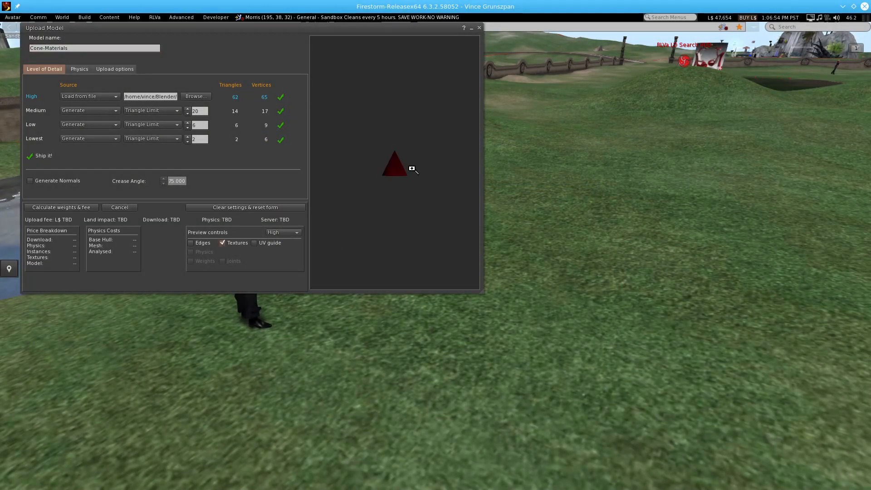
scroll(413, 172, up, 3)
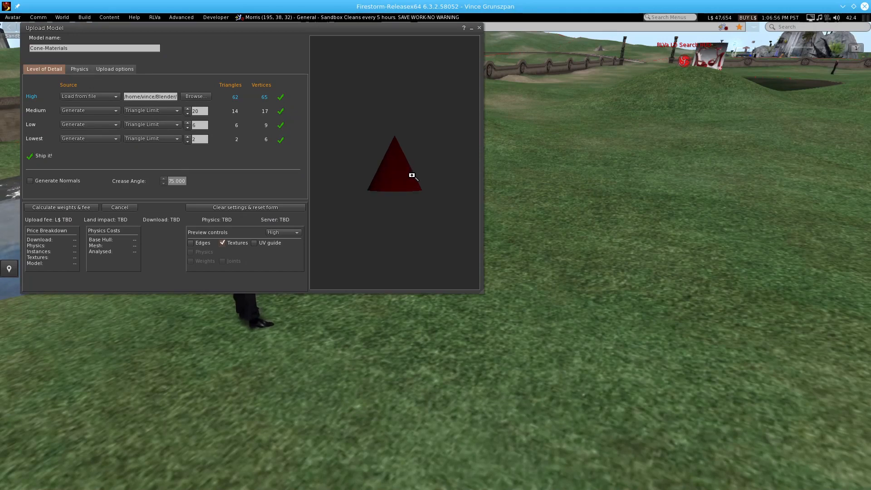
mouse_move(412, 176)
ctrl+mouse_down()
mouse_move(412, 146)
mouse_move(414, 206)
mouse_move(414, 156)
mouse_move(414, 179)
ctrl+mouse_up()
scroll(404, 163, up, 2)
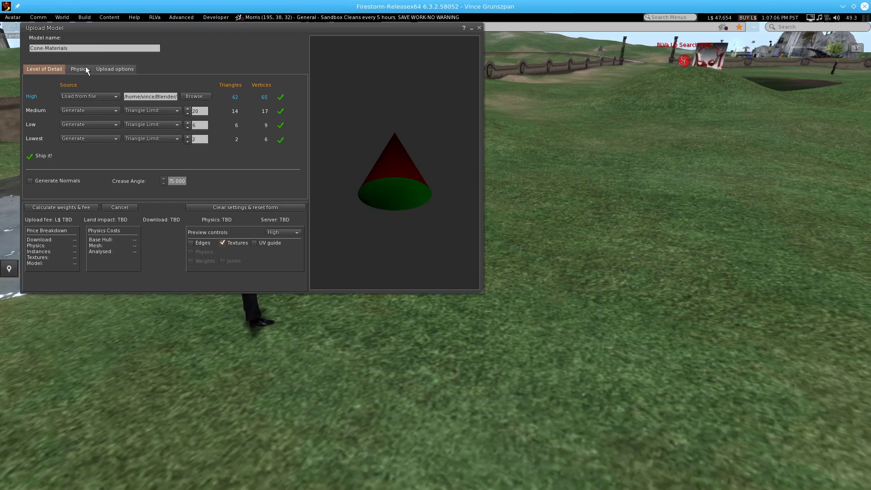
Include textures in the Cone-Materials upload options, calculate the weights and fee, and upload the model
click(113, 70)
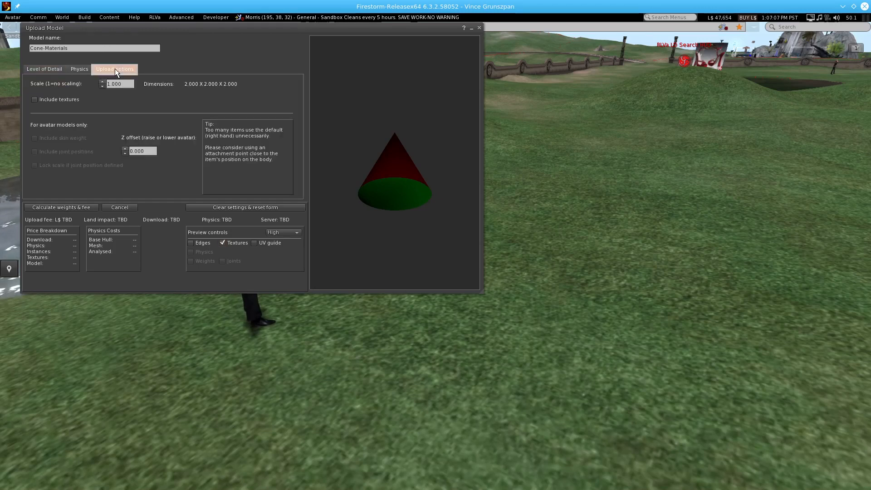
click(34, 101)
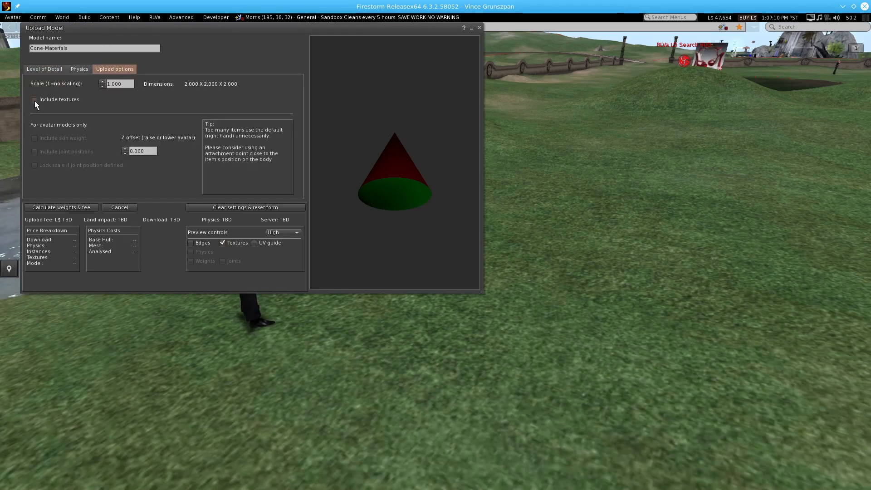
click(48, 207)
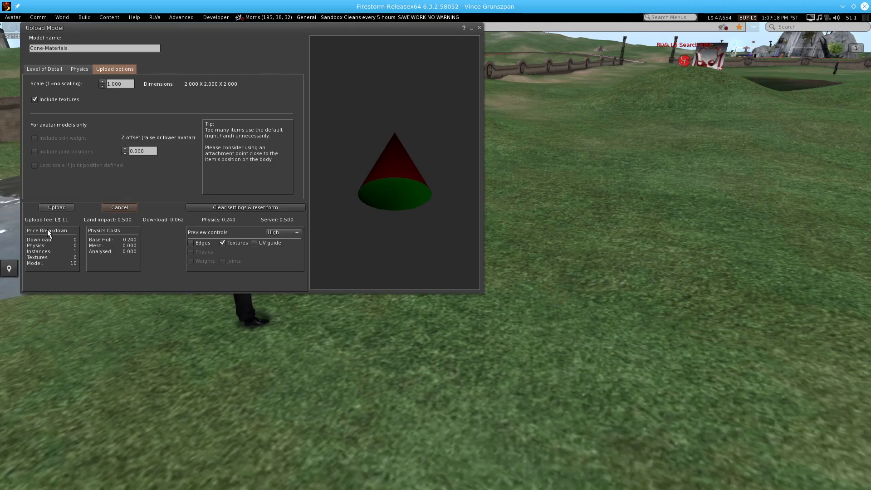
click(55, 207)
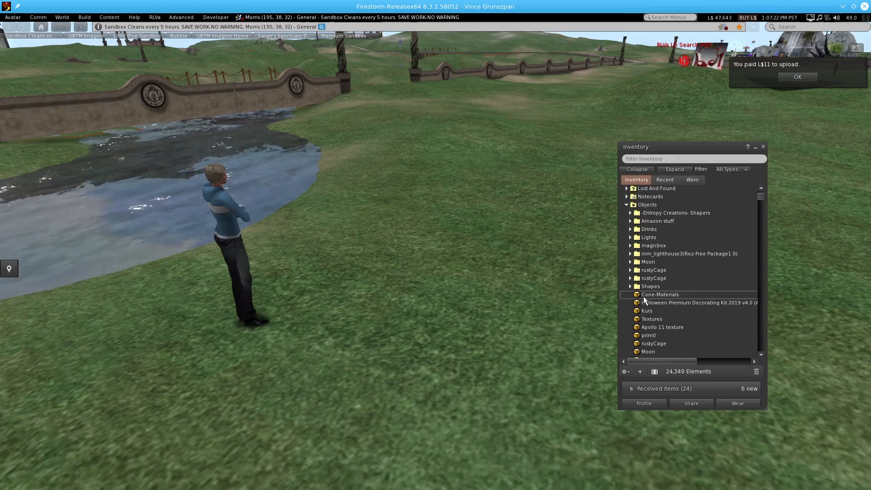
Place Cone-Materials from the inventory on the grass and rotate it about the Y axis to about 286.9° so its bottom shows
drag(647, 295, 437, 306)
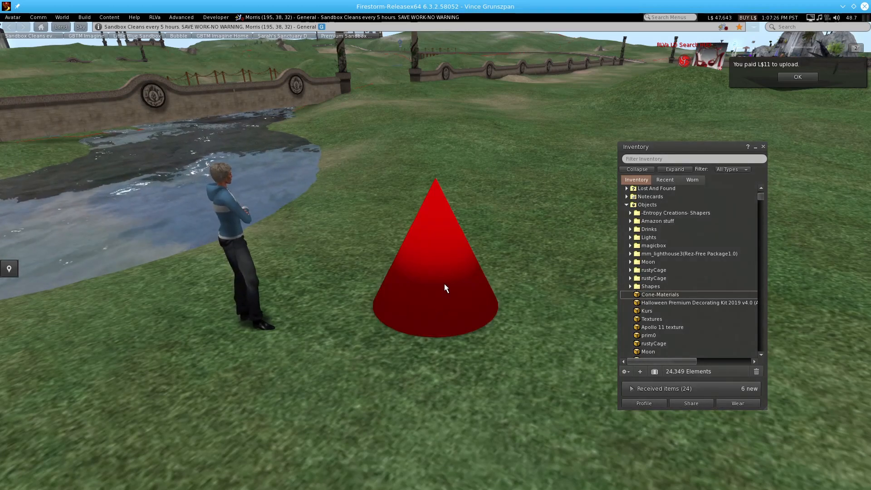
right_click(444, 282)
click(467, 297)
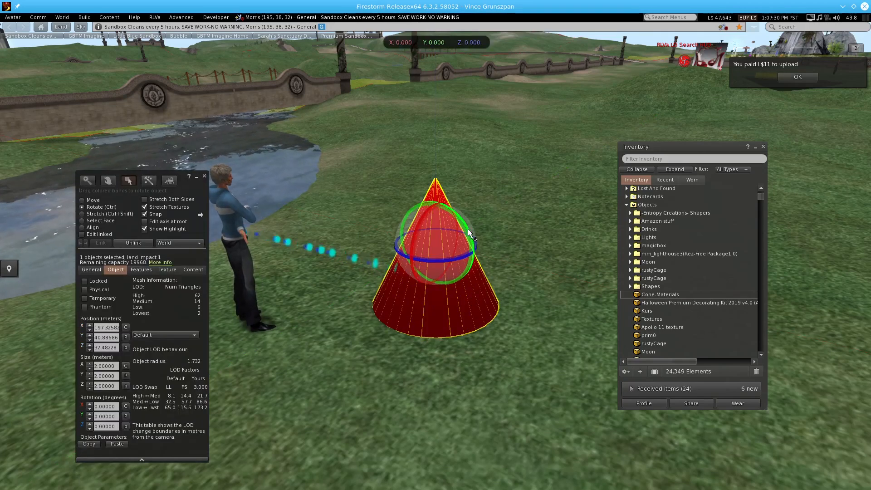
drag(467, 229, 408, 142)
click(466, 214)
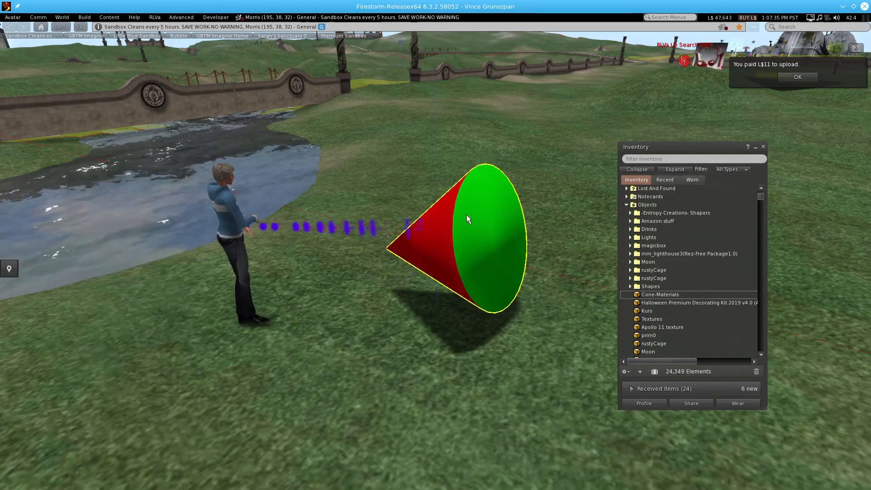
alt+drag(468, 223, 478, 209)
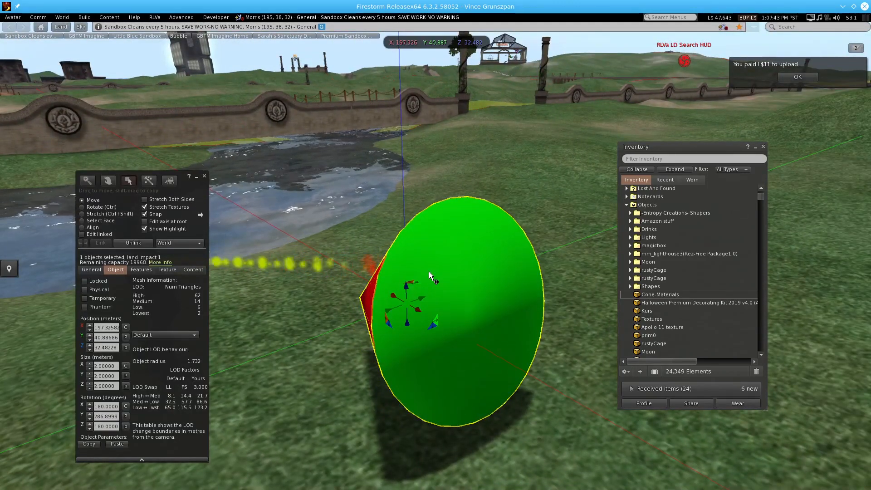
Edit the cone again and rotate it about the Y axis to about 356.9°, pointing its tip down and its green base up
right_click(499, 317)
click(514, 336)
key(ctrl)
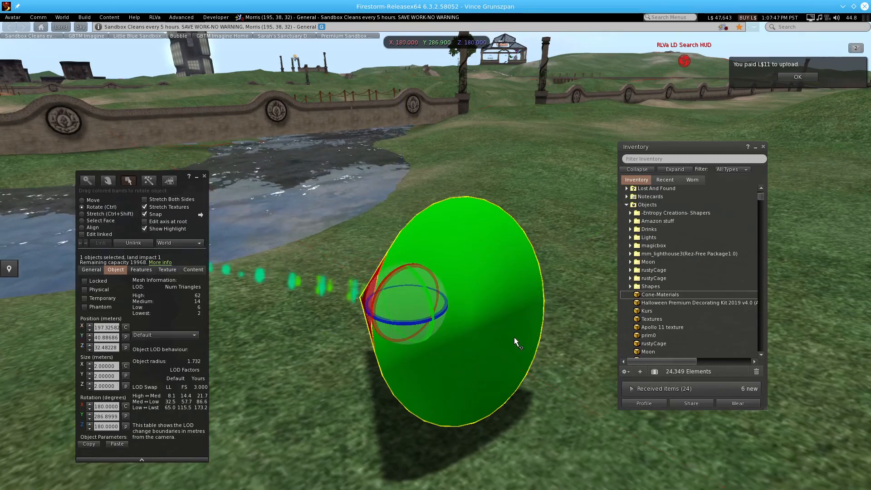
drag(429, 290, 390, 224)
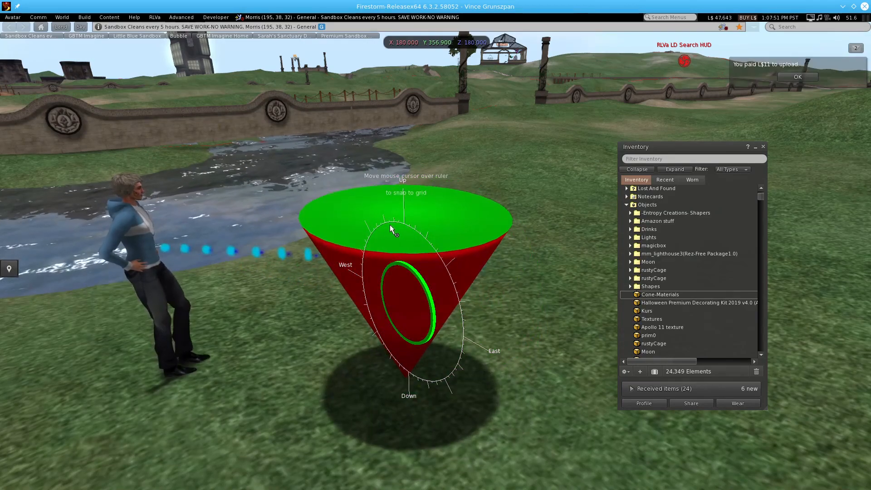
click(432, 208)
ctrl+alt+drag(430, 216, 448, 294)
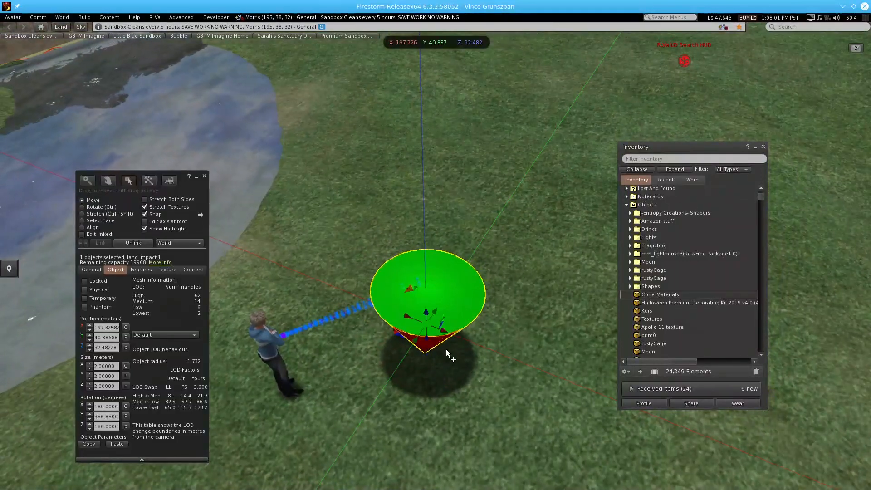